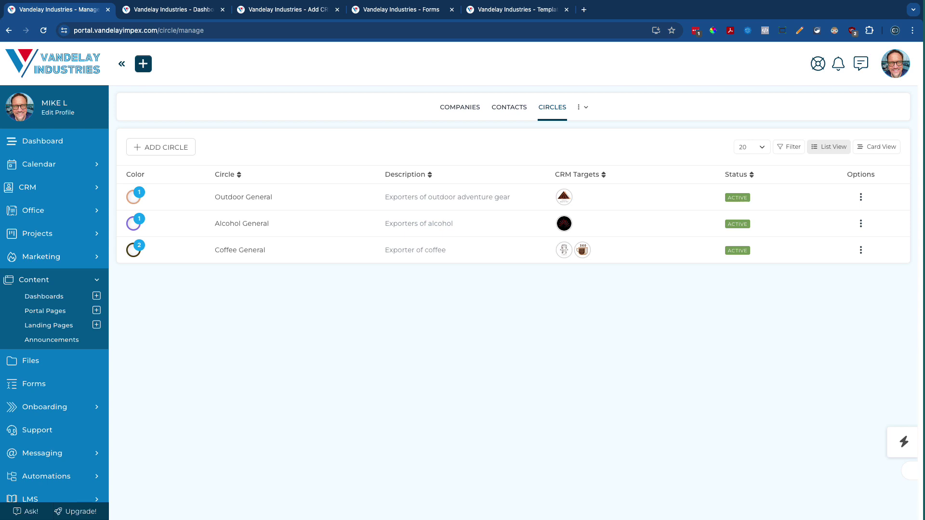
Go from the dashboards admin page to the CRM Companies list
click(147, 10)
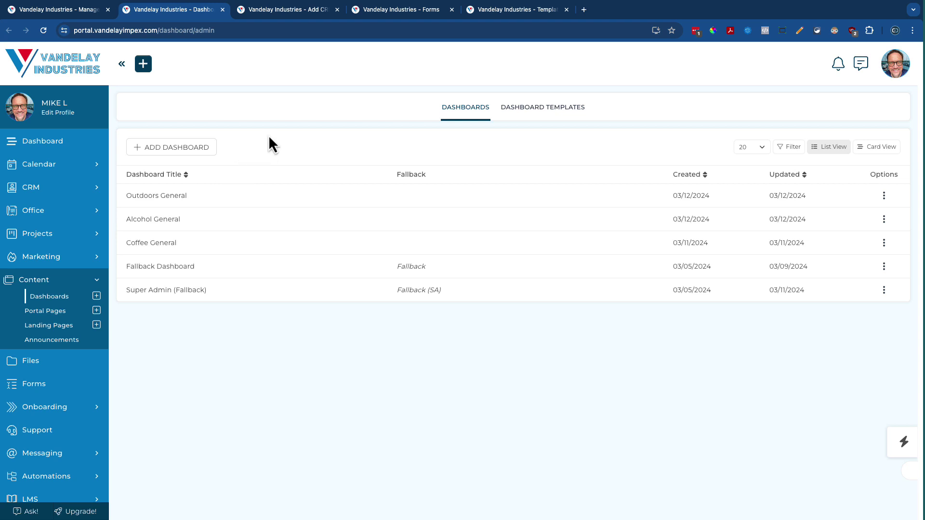
click(61, 188)
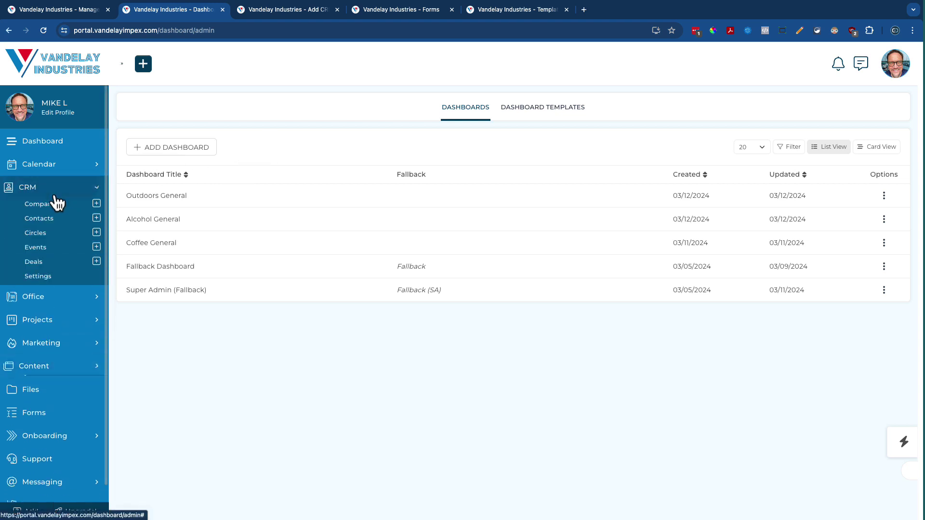
click(47, 205)
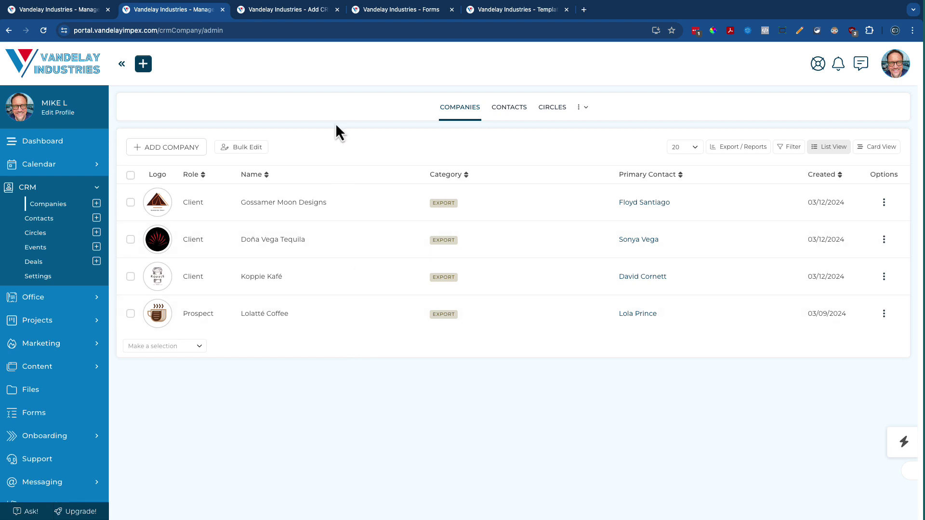
Start a new company named 'Casa Ricard' with the Client role
click(165, 146)
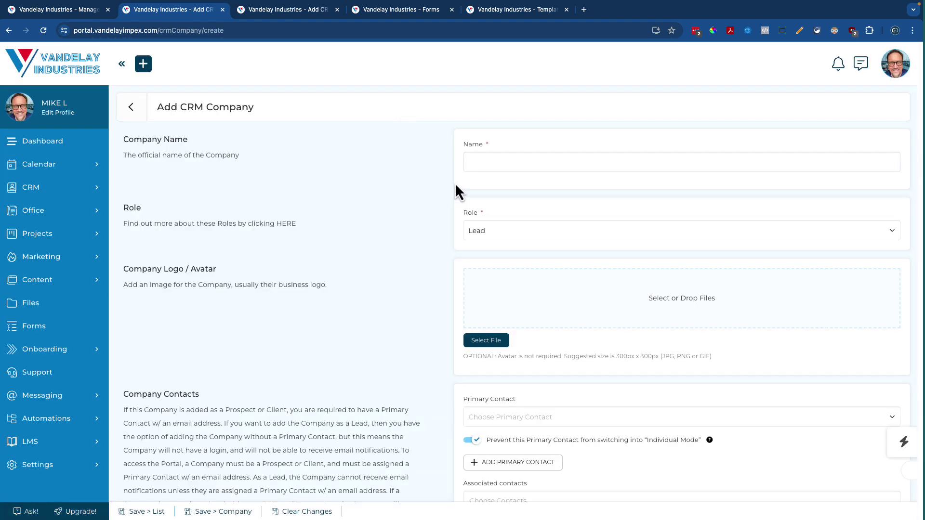
click(481, 164)
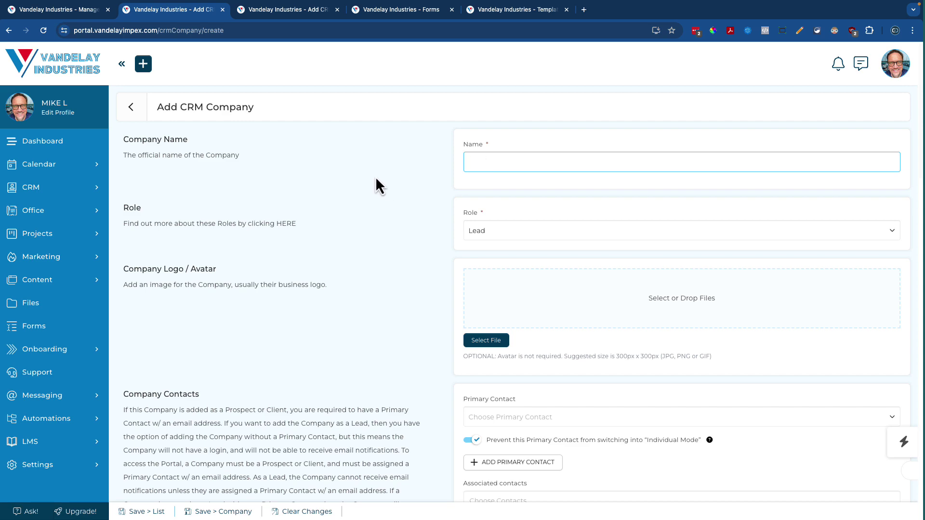
text(Casa )
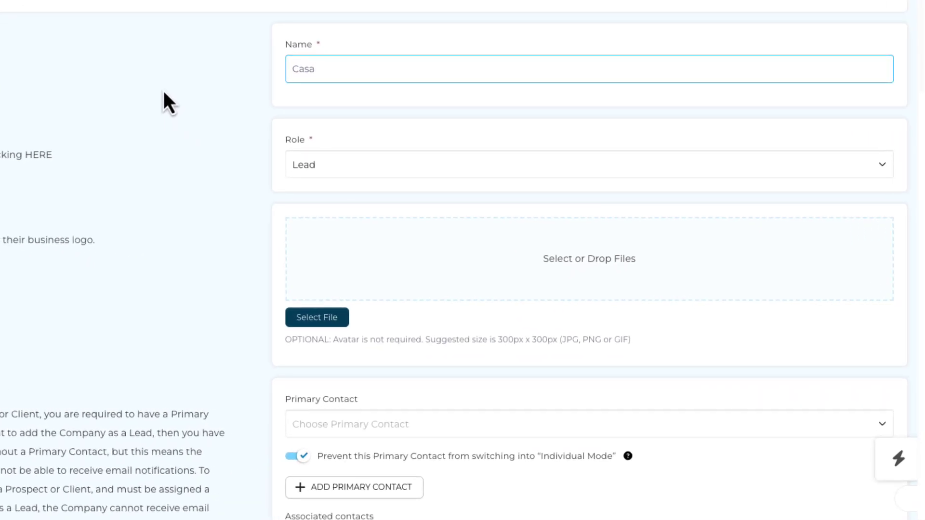
text(Ricard)
click(337, 174)
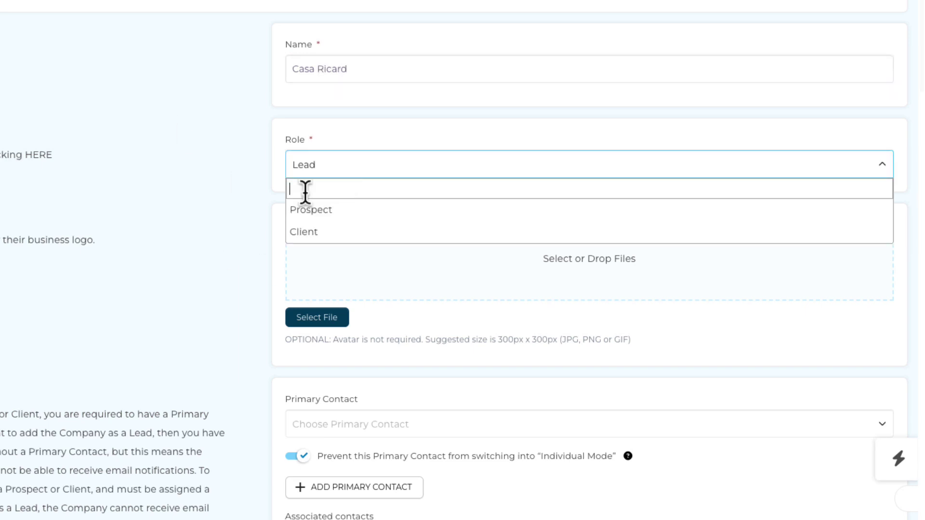
click(314, 235)
scroll(187, 179, down, 1)
scroll(186, 179, down, 2)
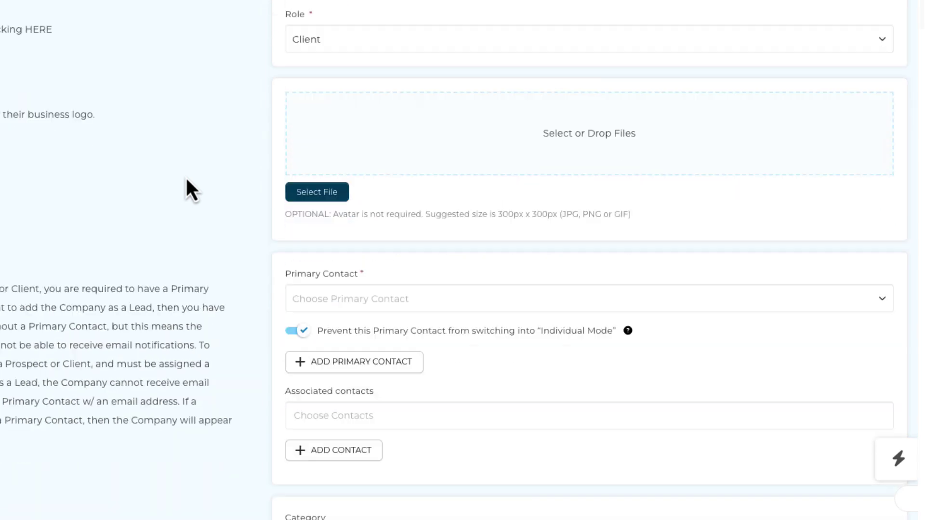
scroll(187, 179, down, 1)
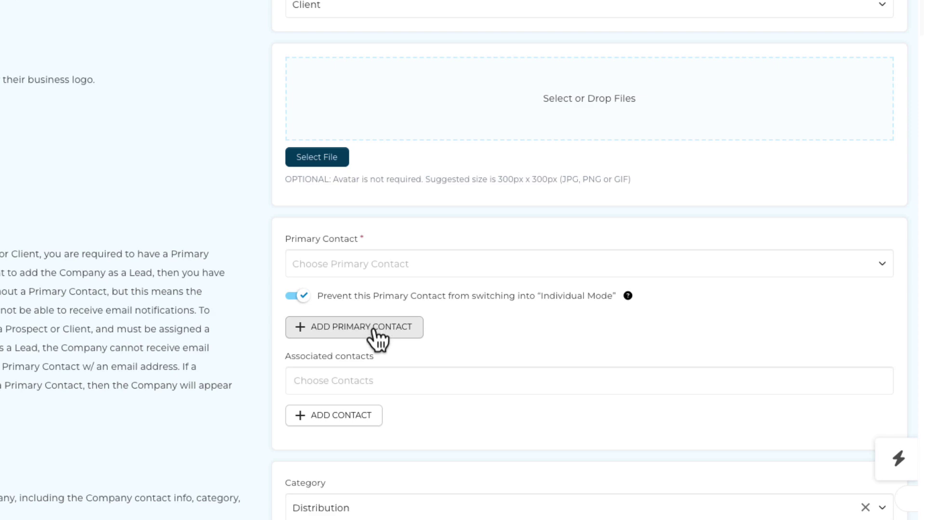
Create and add a new primary contact with first name, last name and e-mail
click(374, 328)
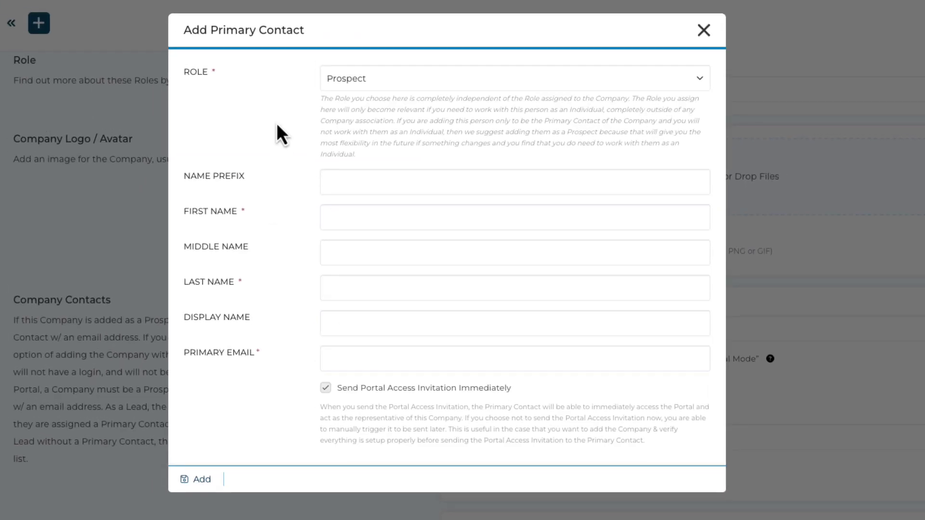
click(354, 224)
key(Tab)
key(Tab)
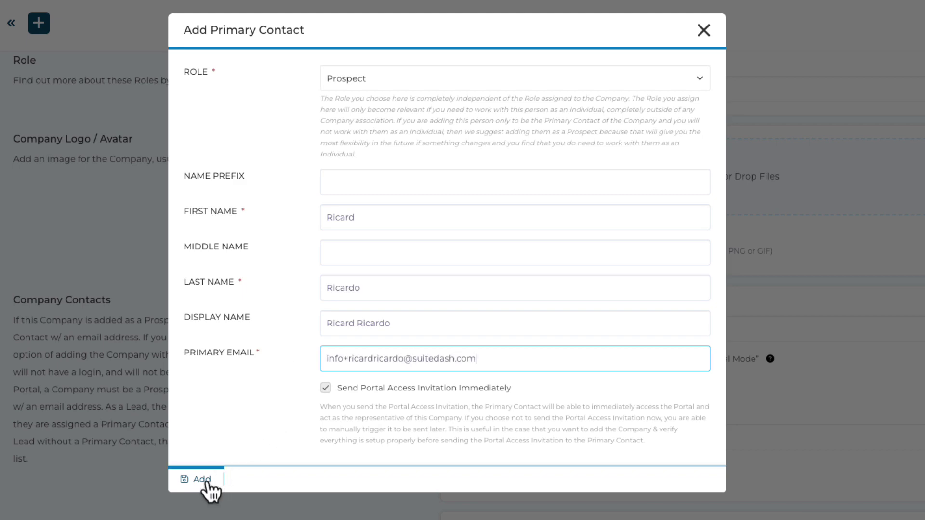
click(202, 479)
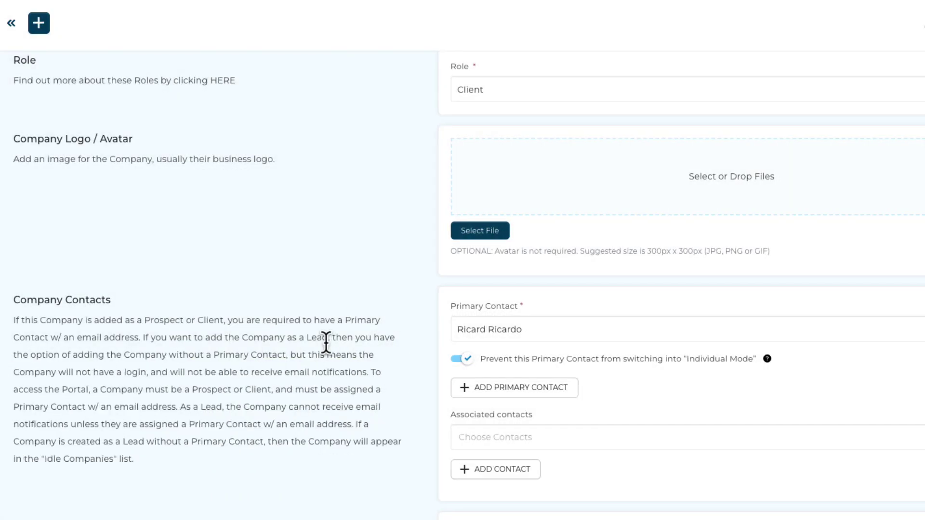
Assign Casa Ricard to the Alcohol General circle
scroll(355, 383, down, 3)
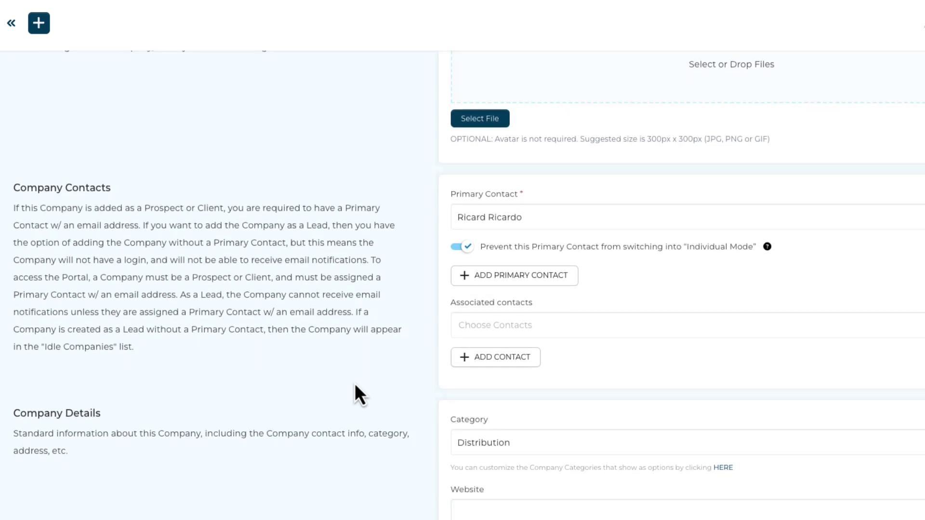
scroll(444, 433, down, 6)
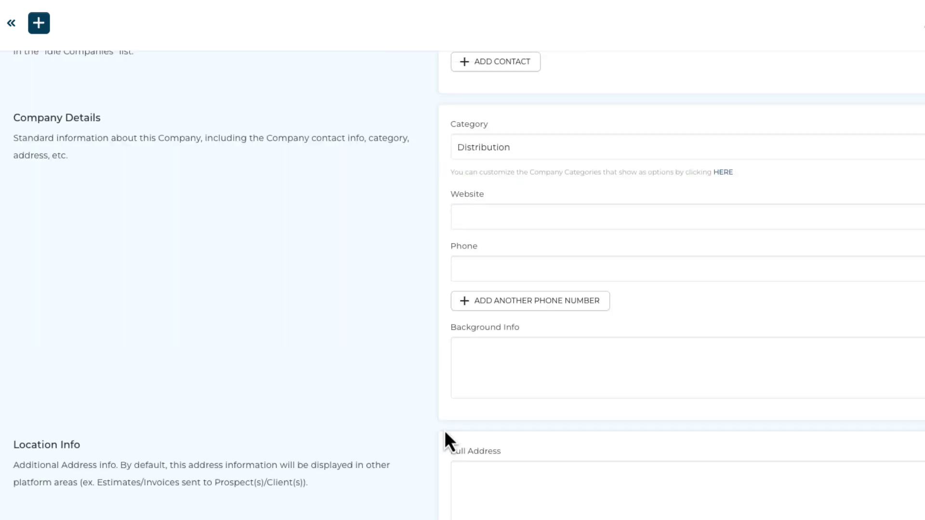
scroll(445, 433, down, 9)
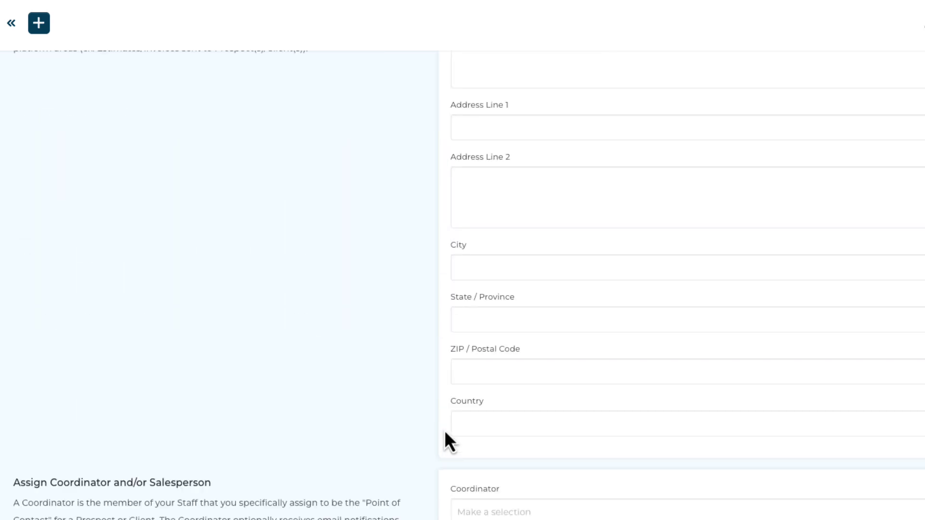
scroll(445, 432, down, 6)
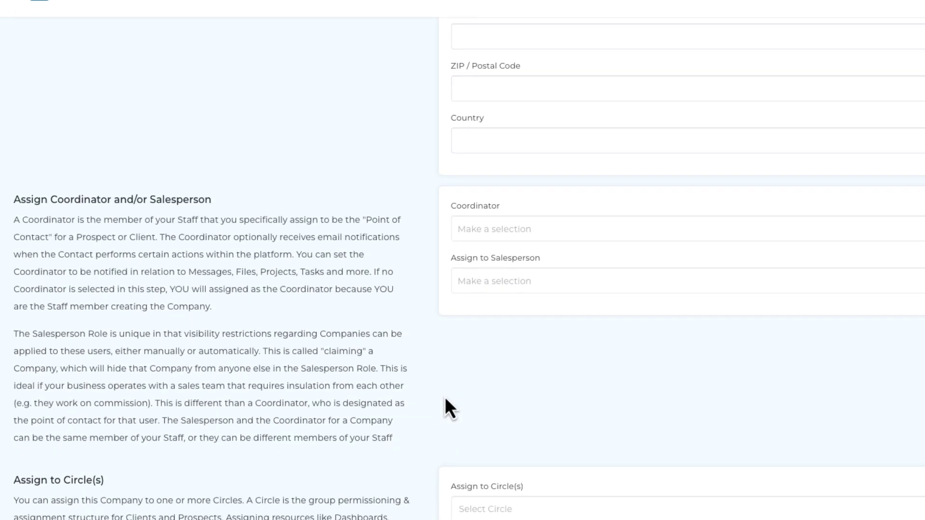
scroll(446, 394, down, 2)
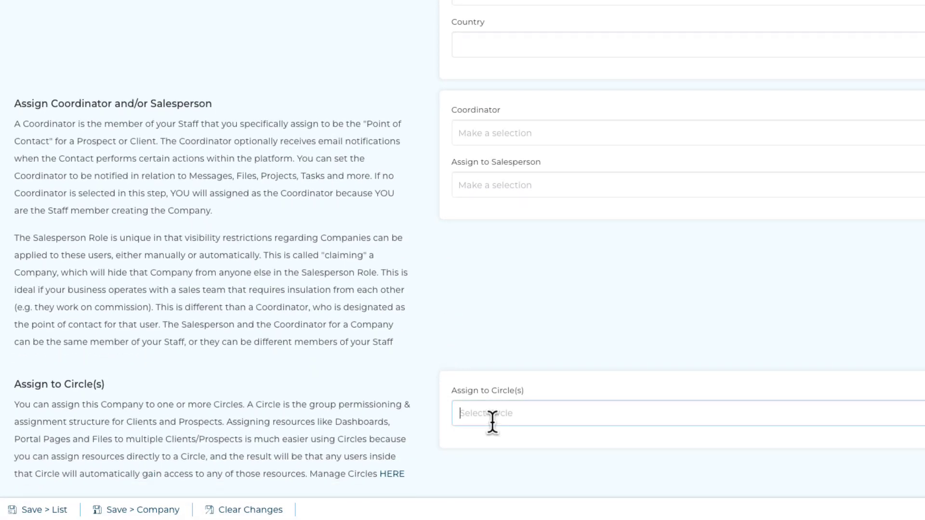
click(492, 420)
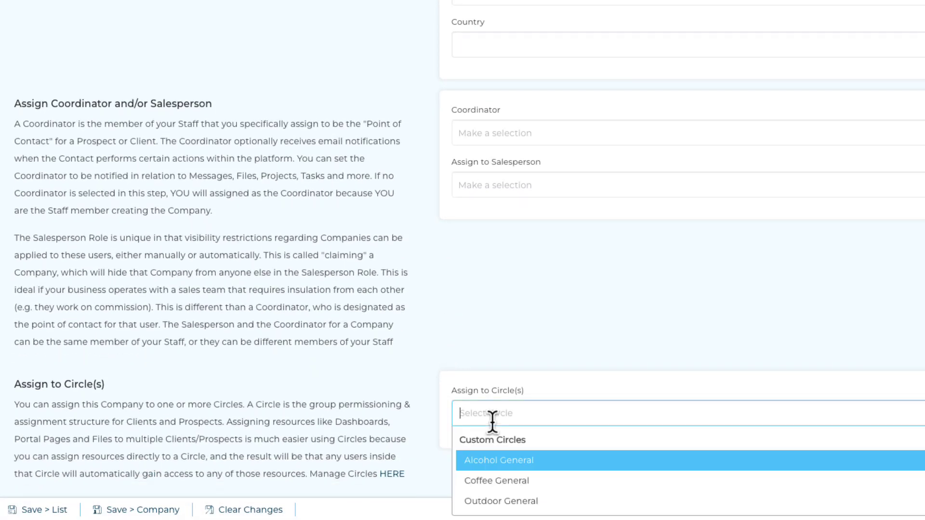
click(495, 461)
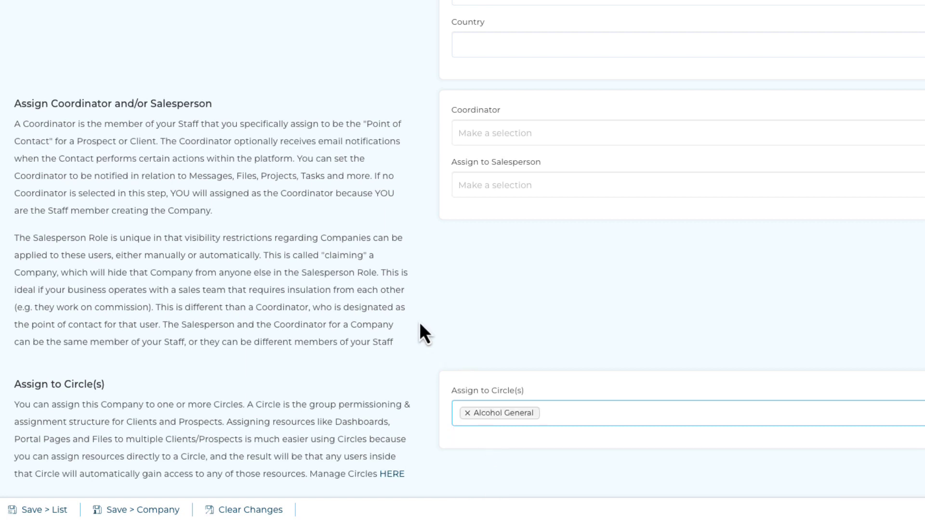
Save Casa Ricard, then view the Alcohol General circle's members
click(41, 509)
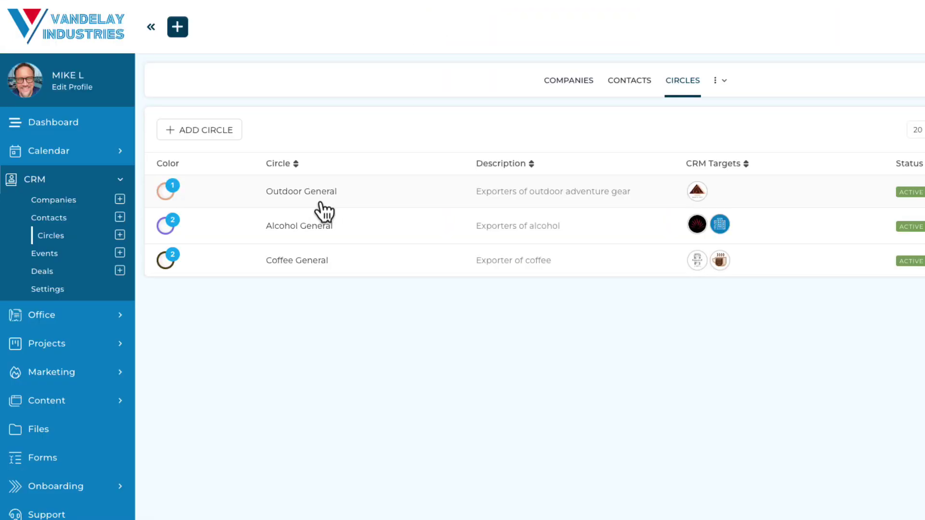
click(305, 241)
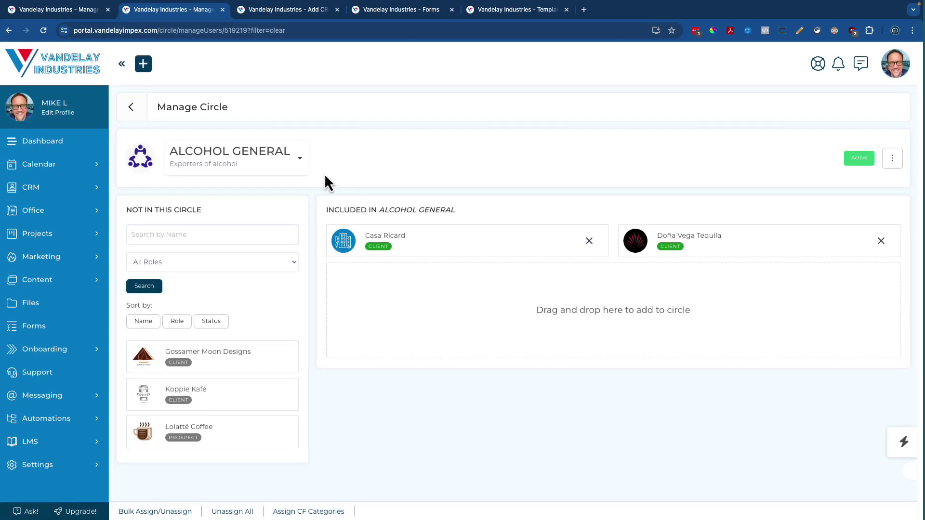
Log in as Casa Ricard from its Options menu, then return to admin Companies
click(45, 188)
click(45, 205)
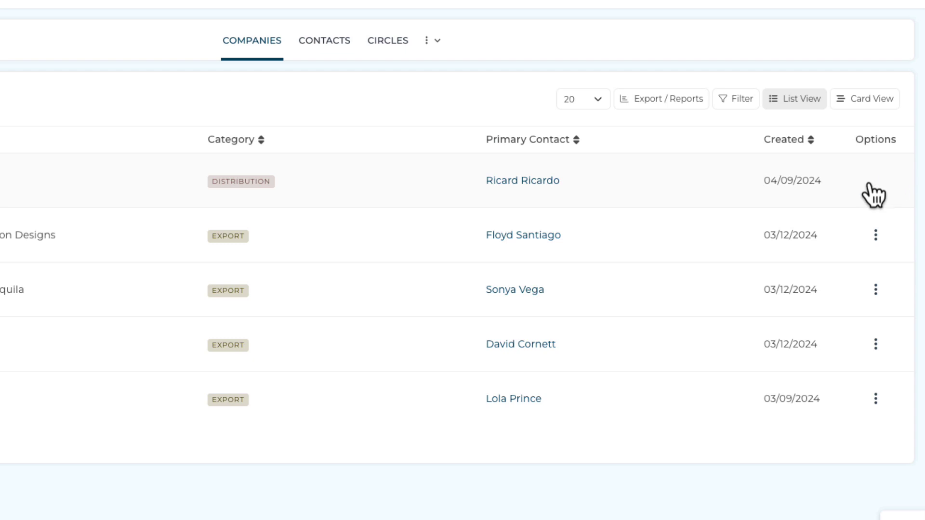
click(873, 186)
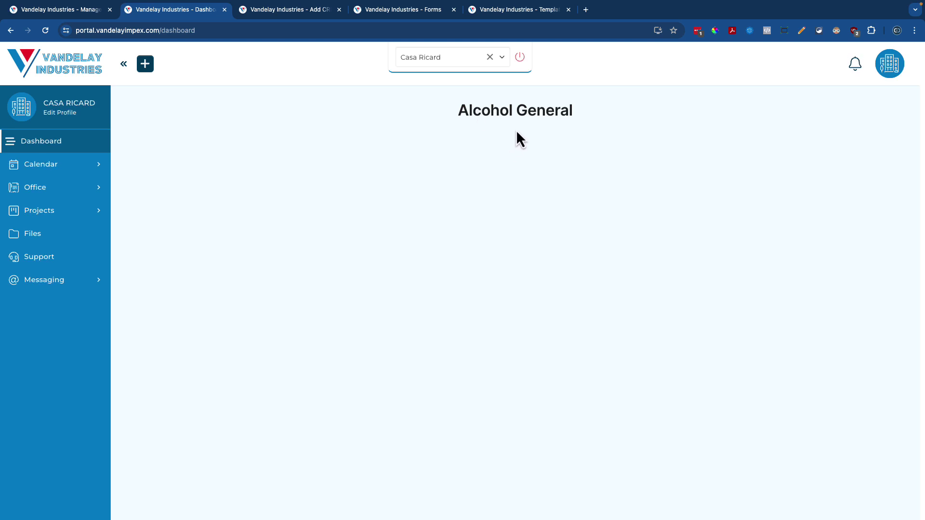
click(519, 58)
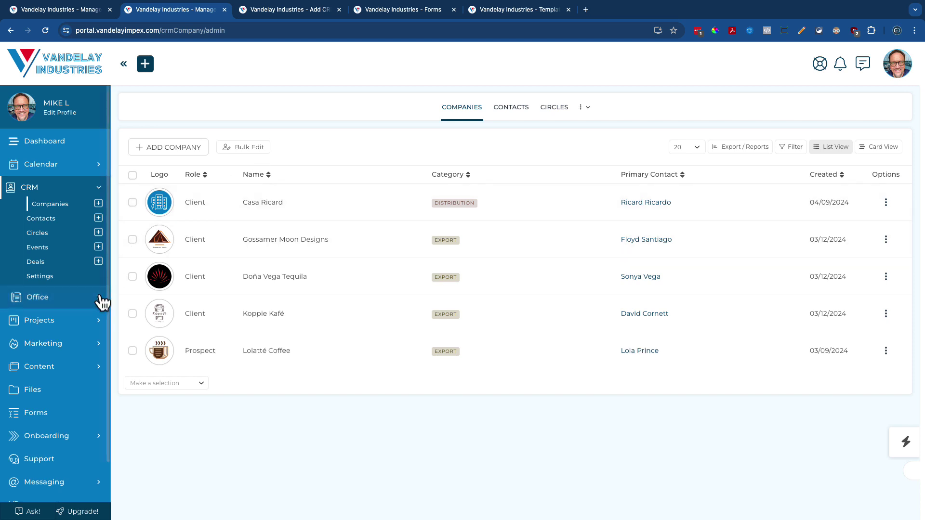
Go to Forms and cancel the new-form type dialog without choosing a type
click(31, 415)
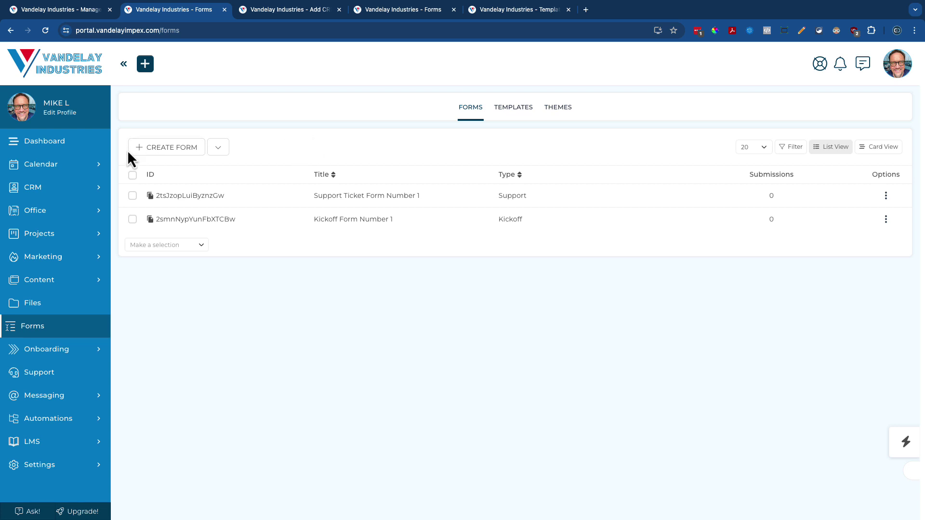
click(139, 149)
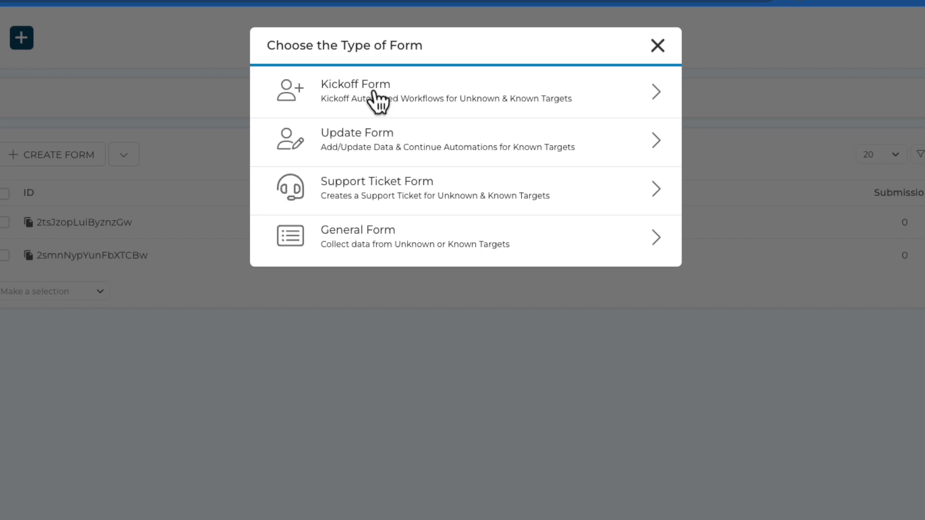
click(657, 46)
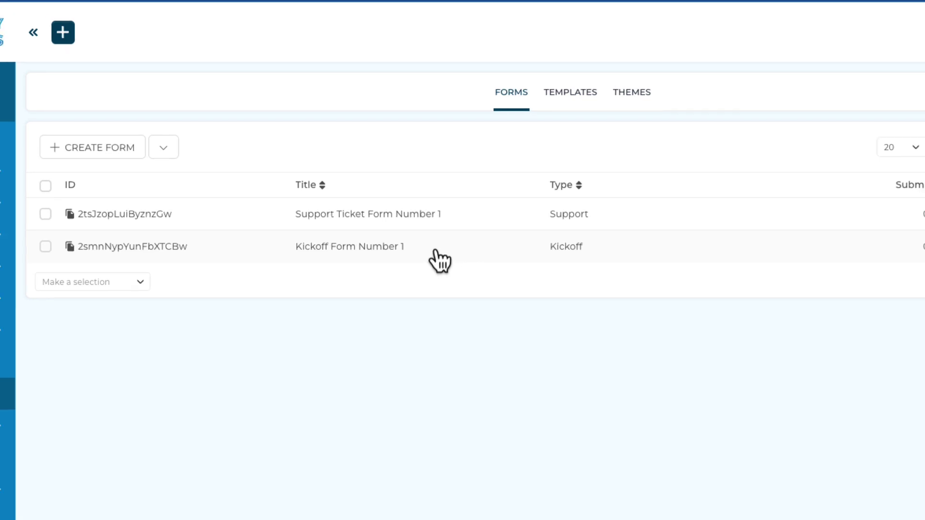
click(436, 253)
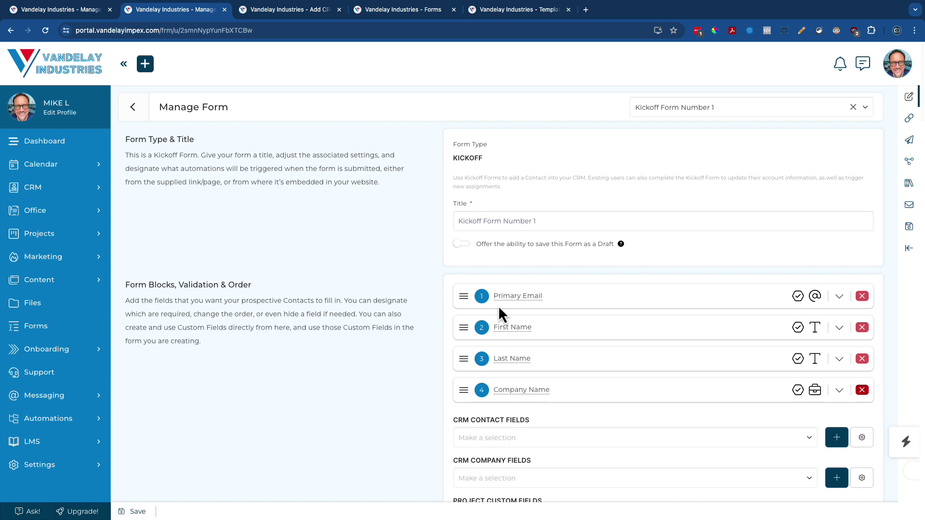
scroll(429, 319, down, 2)
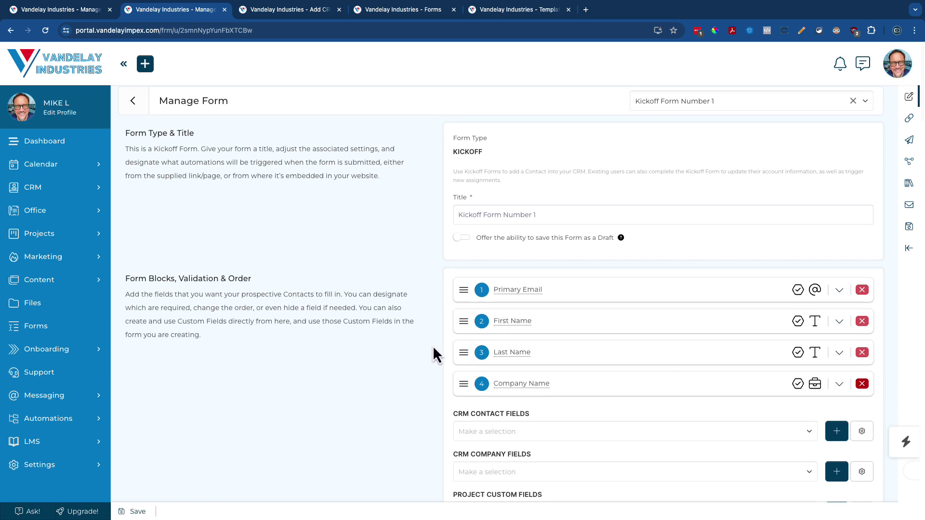
scroll(436, 356, down, 3)
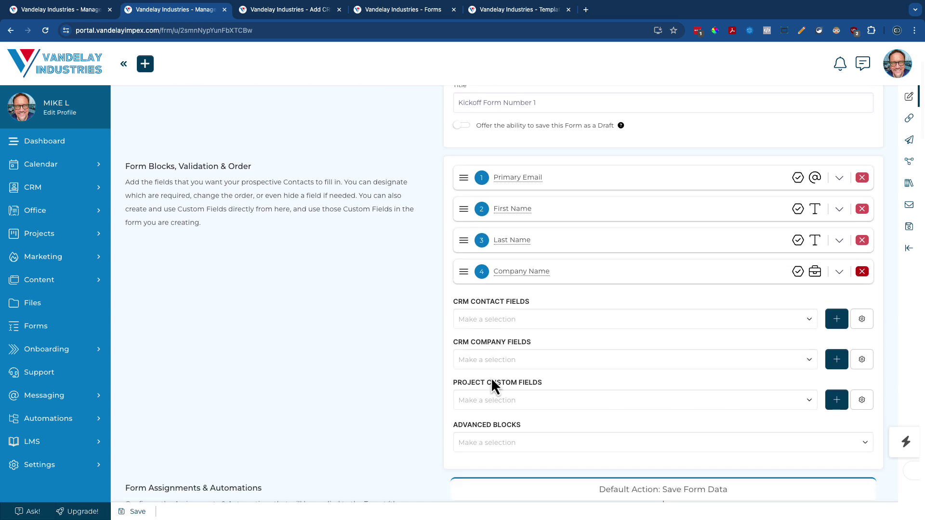
click(475, 444)
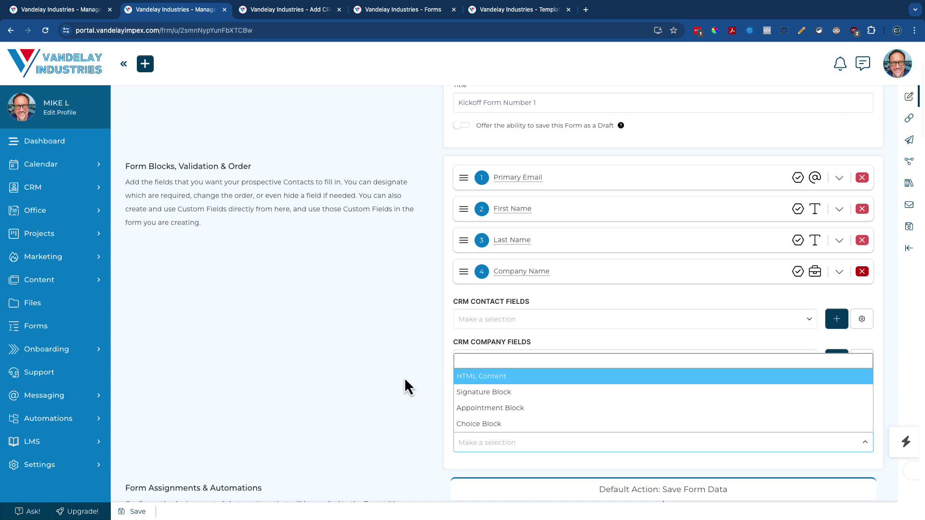
key(Down)
key(Down)
click(428, 396)
scroll(428, 397, down, 5)
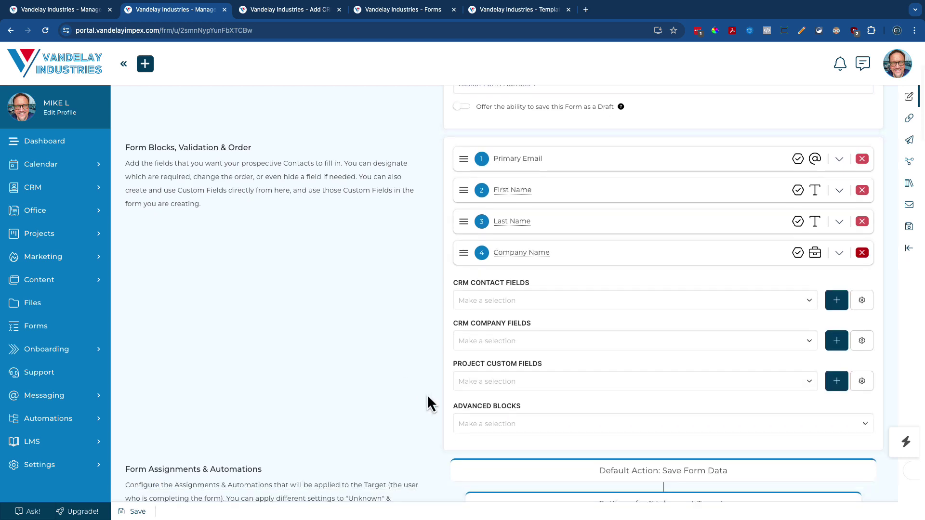
scroll(427, 394, down, 1)
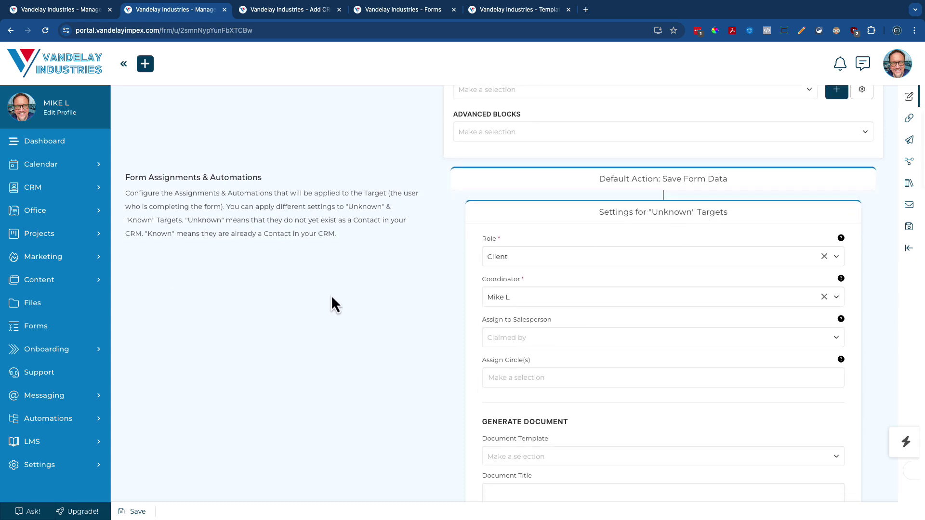
scroll(332, 298, down, 15)
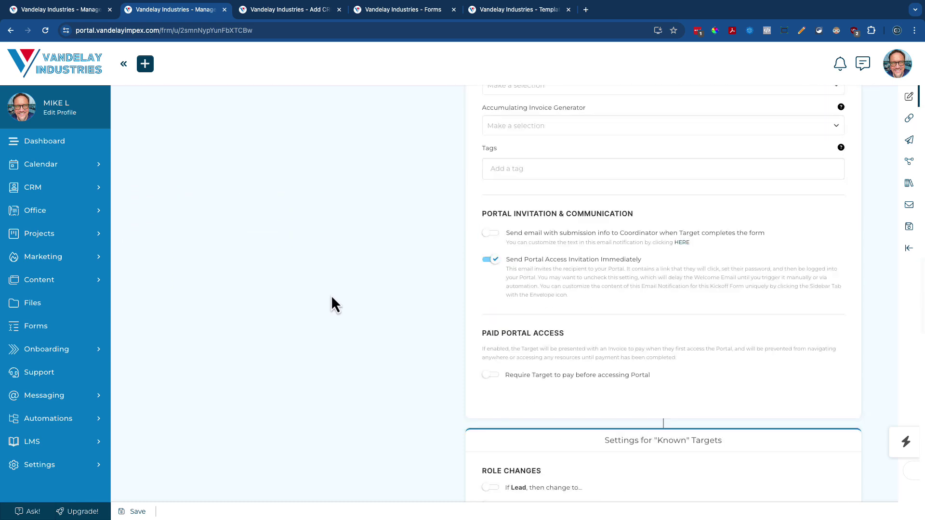
scroll(331, 295, down, 4)
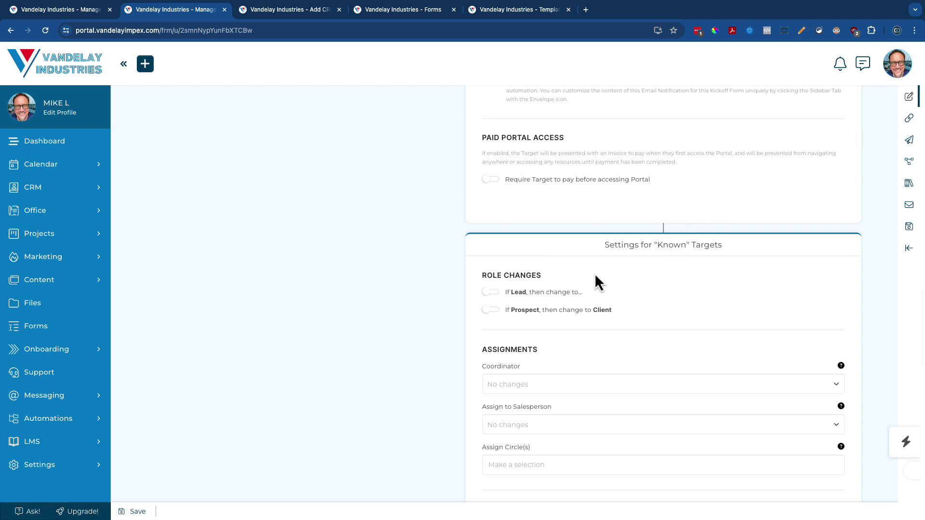
scroll(398, 279, up, 15)
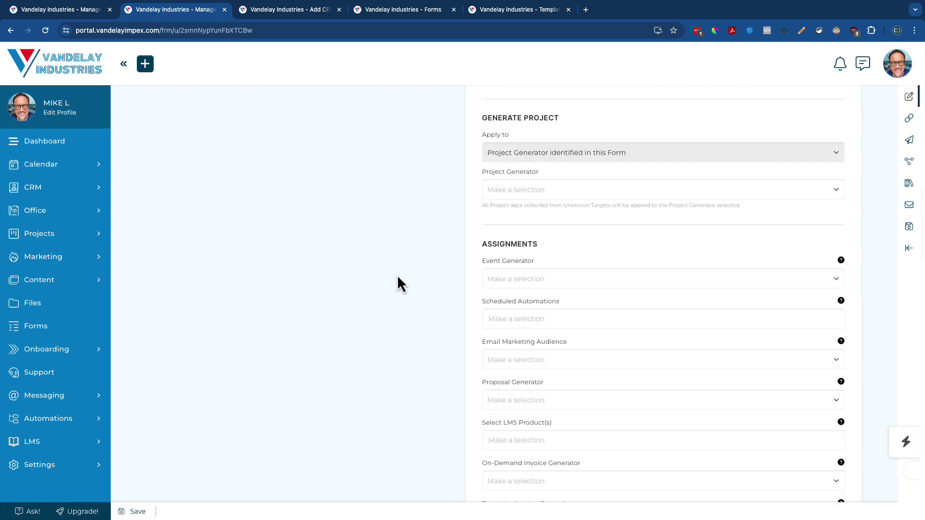
scroll(398, 277, up, 5)
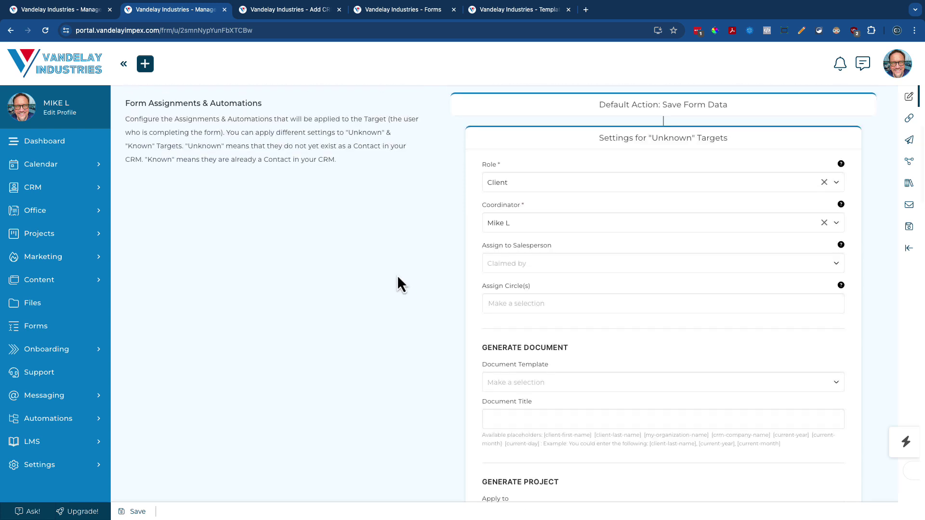
scroll(398, 278, up, 4)
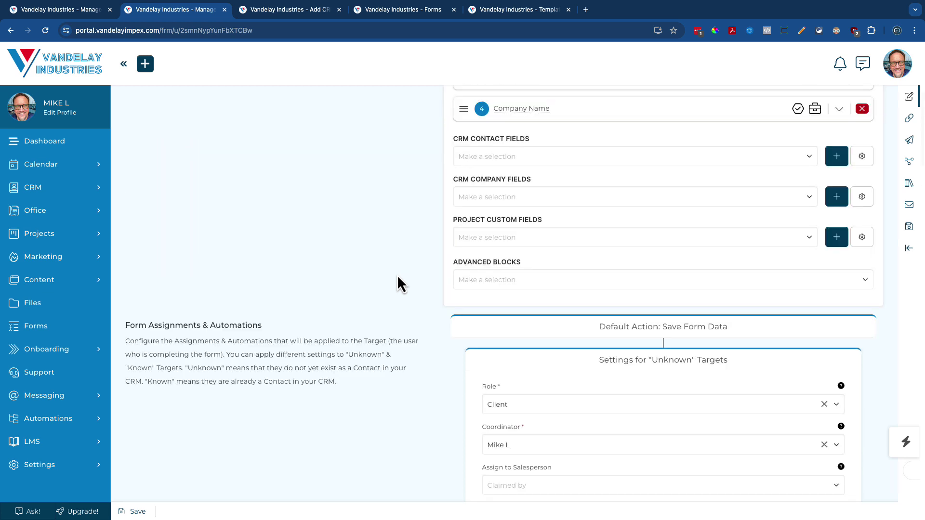
scroll(397, 274, up, 2)
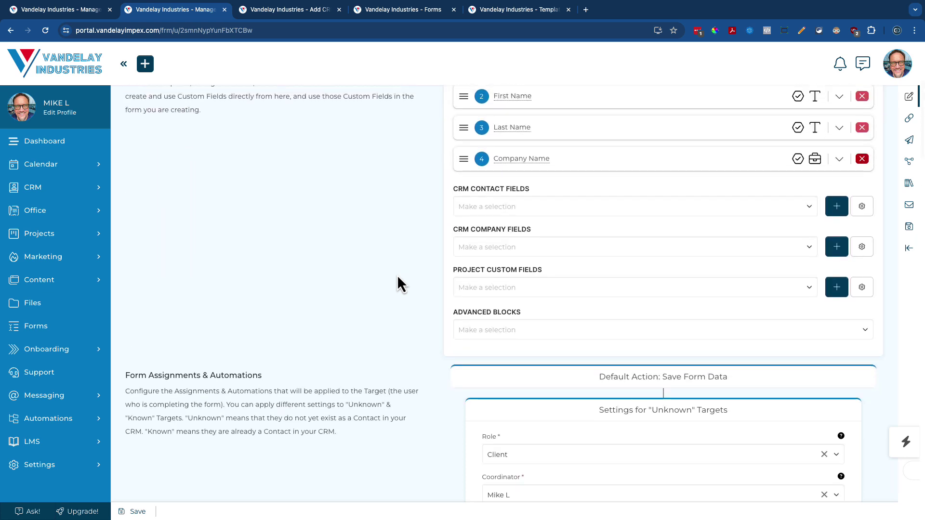
scroll(397, 275, up, 2)
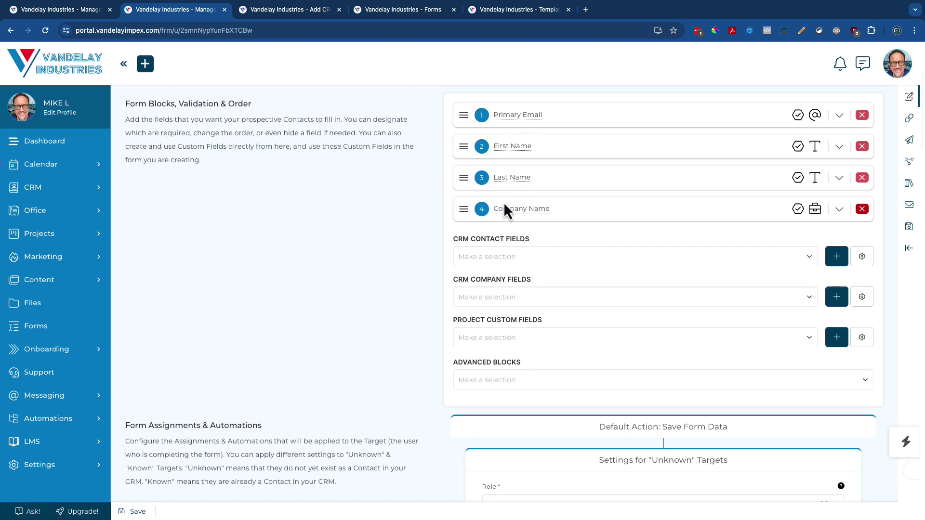
scroll(372, 261, down, 3)
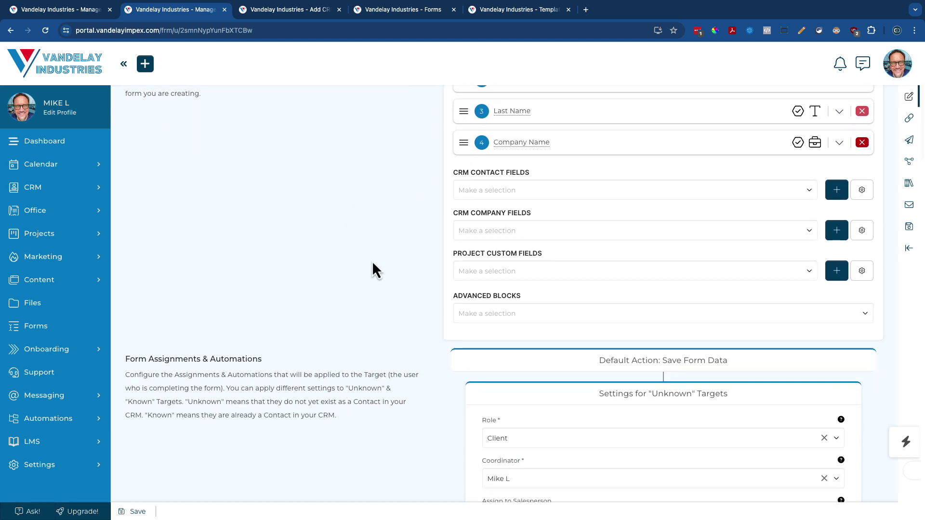
scroll(372, 262, down, 2)
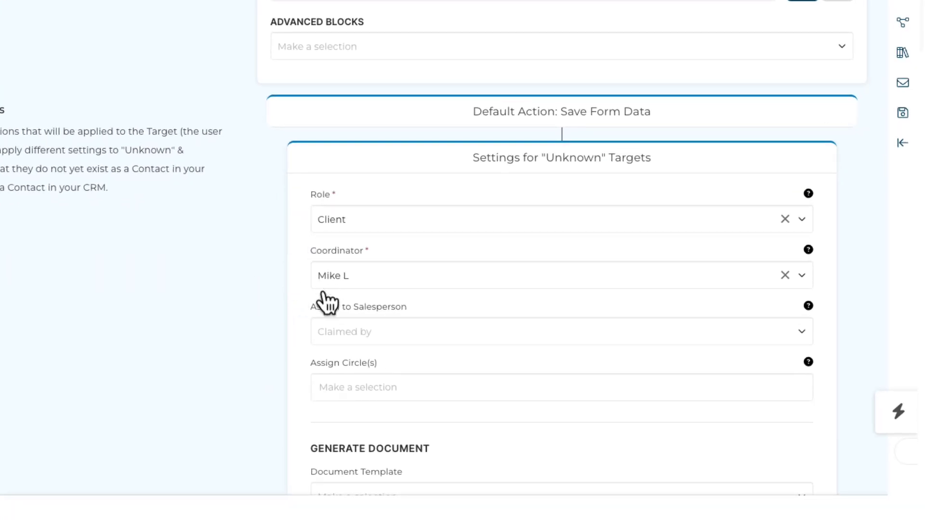
Add the Alcohol General circle to the unknown-target circle assignment
click(331, 387)
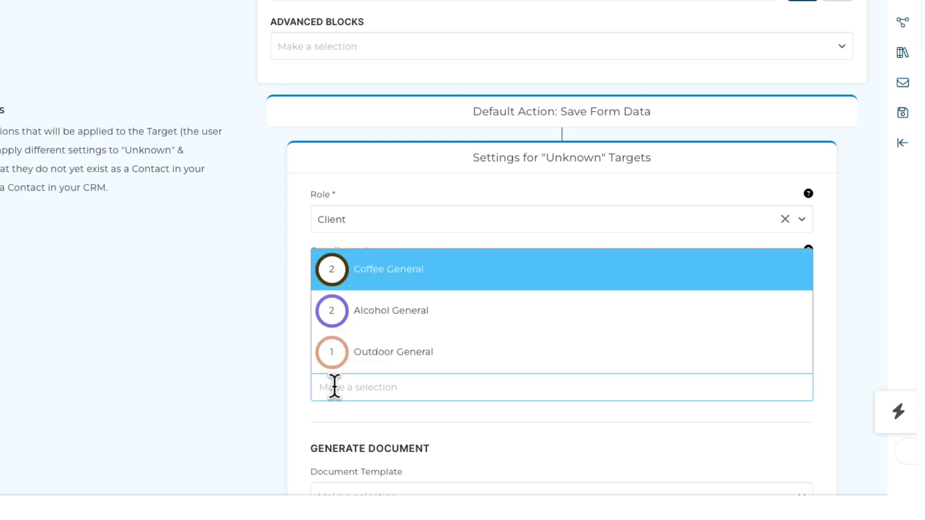
click(357, 314)
click(230, 317)
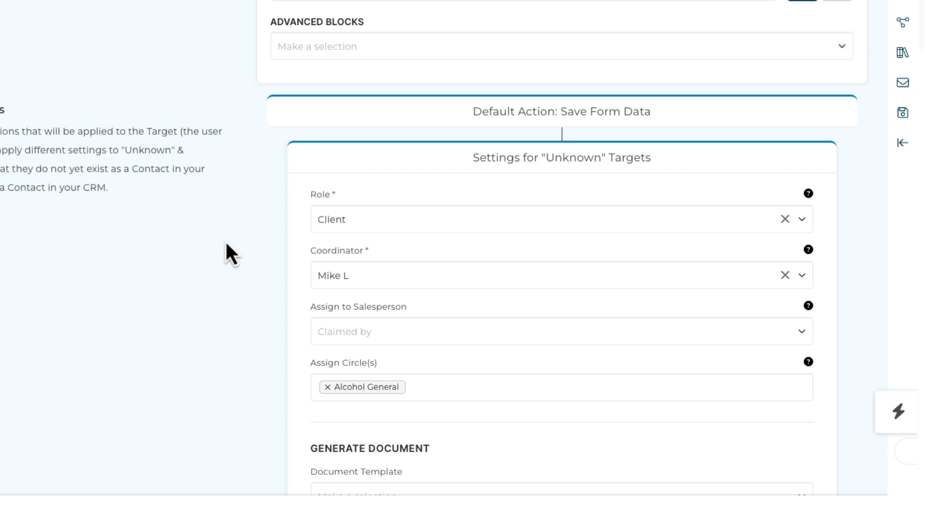
scroll(123, 297, down, 10)
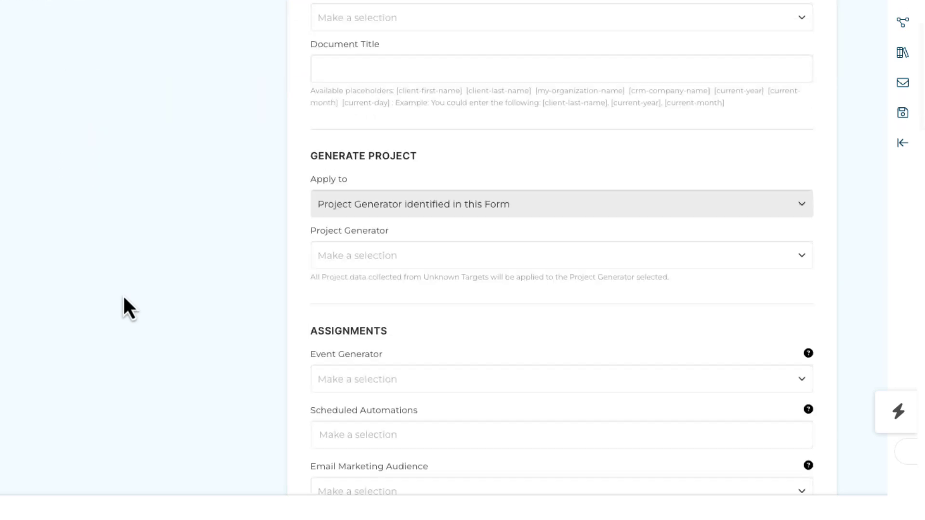
scroll(123, 297, down, 6)
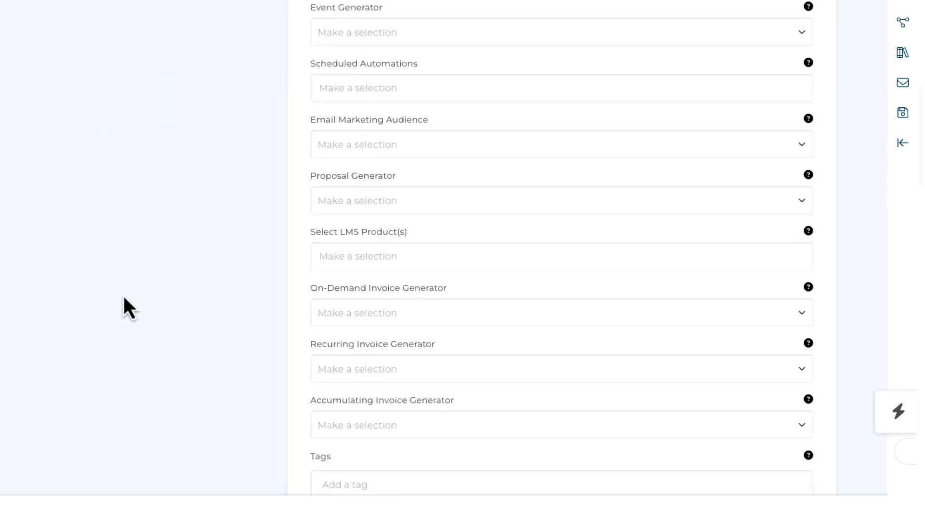
scroll(123, 297, up, 12)
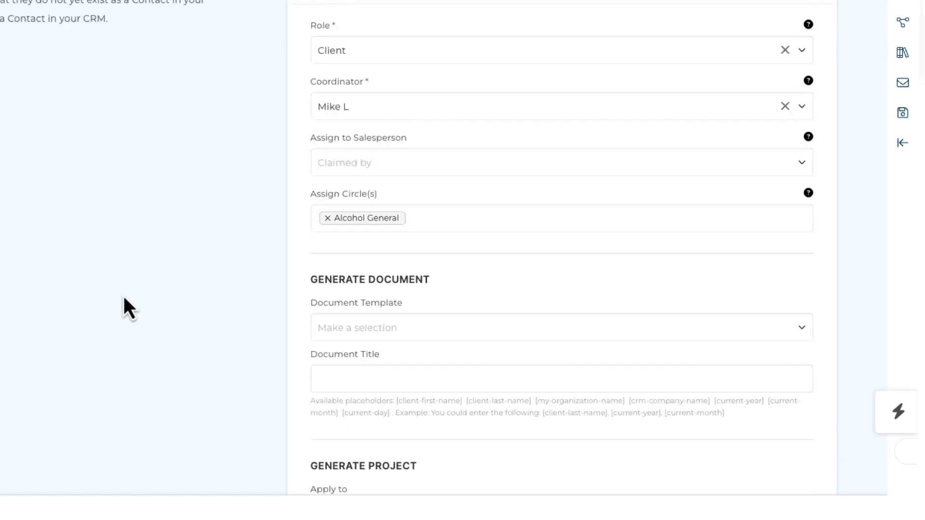
scroll(124, 297, up, 1)
scroll(124, 299, up, 1)
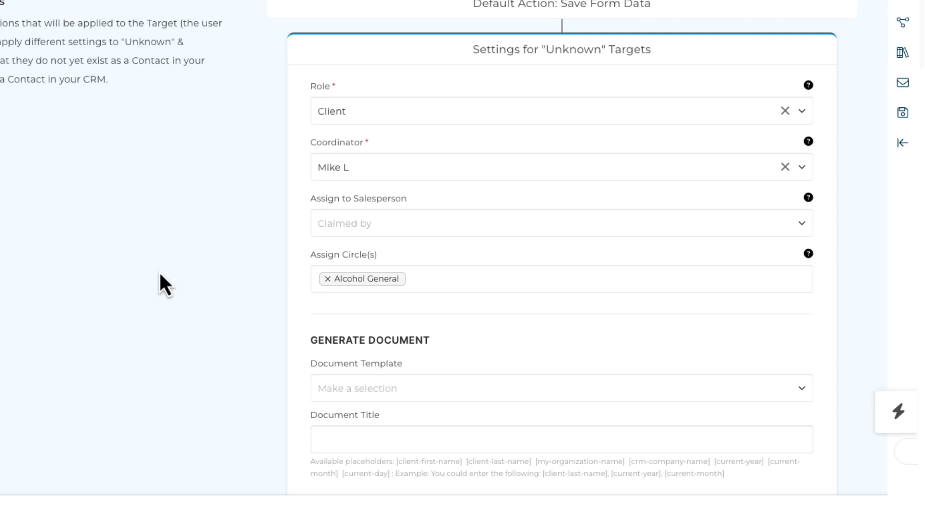
Retitle the form 'Alcohol General Form', then change it to 'Outdoor General Form'
scroll(166, 241, up, 15)
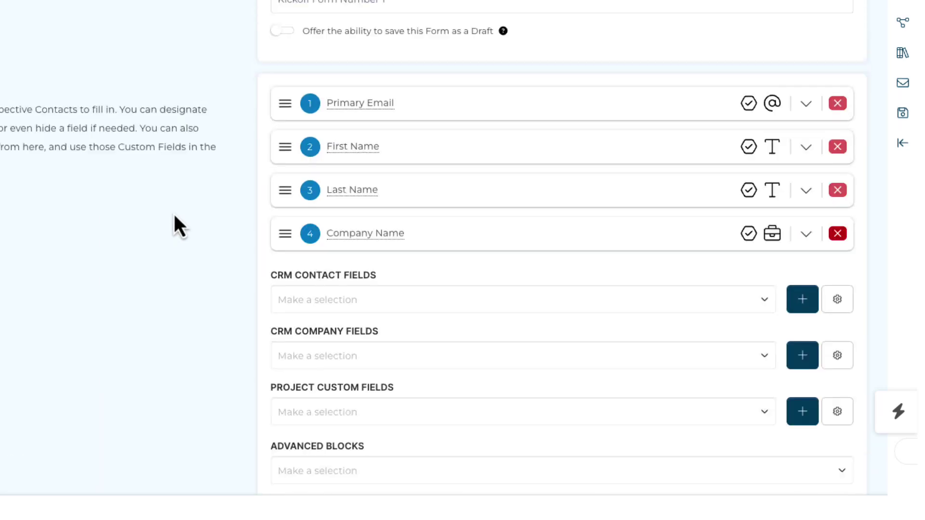
drag(399, 185, 421, 185)
key(ctrl+a)
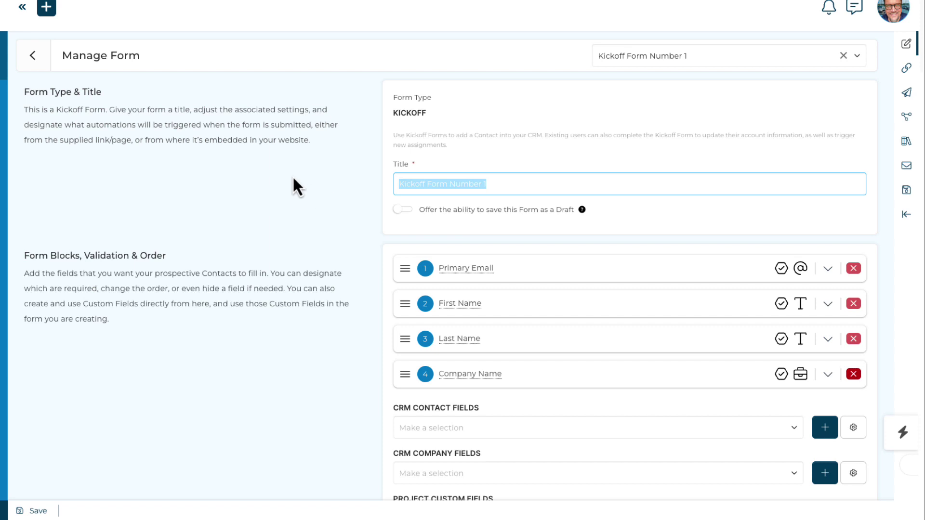
text(Alcohol General Form)
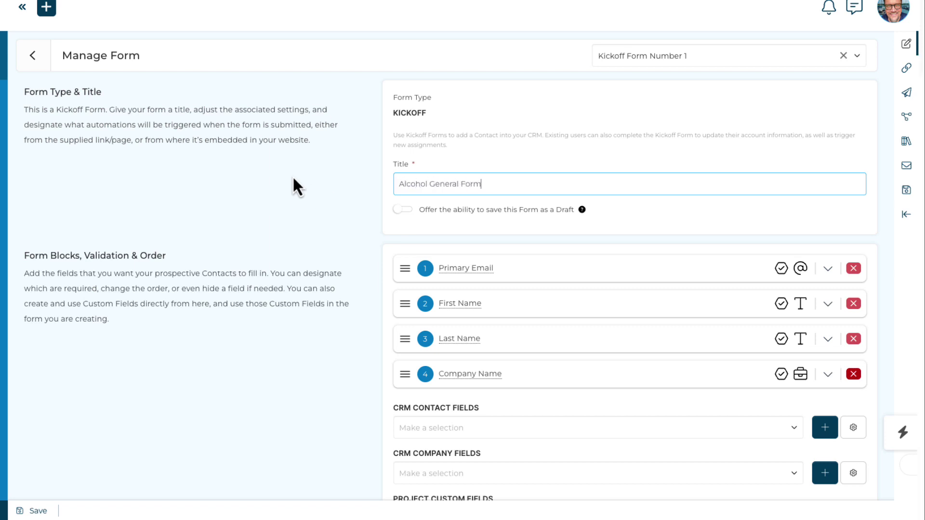
click(352, 198)
double_click(405, 184)
text(Outdoor)
Replace the Alcohol General circle assignment with Outdoor General
scroll(252, 256, down, 10)
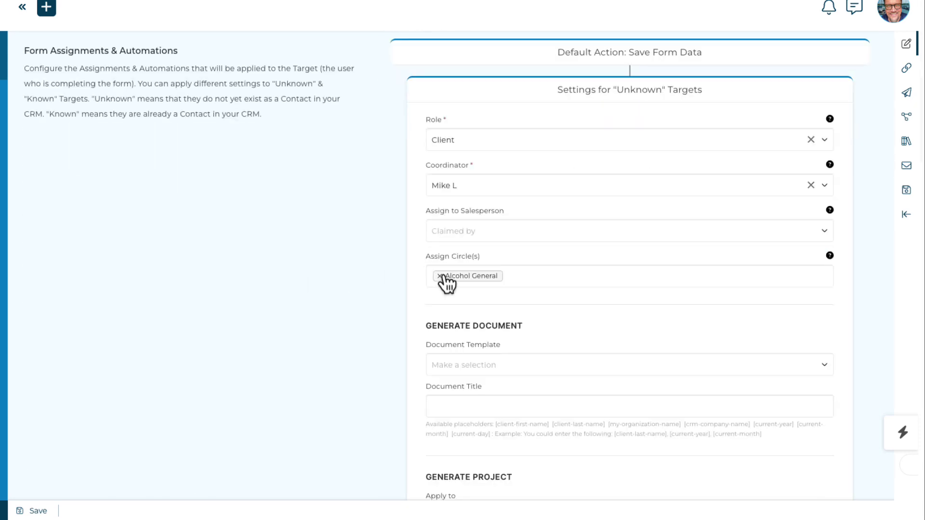
click(440, 276)
click(469, 247)
scroll(374, 253, up, 4)
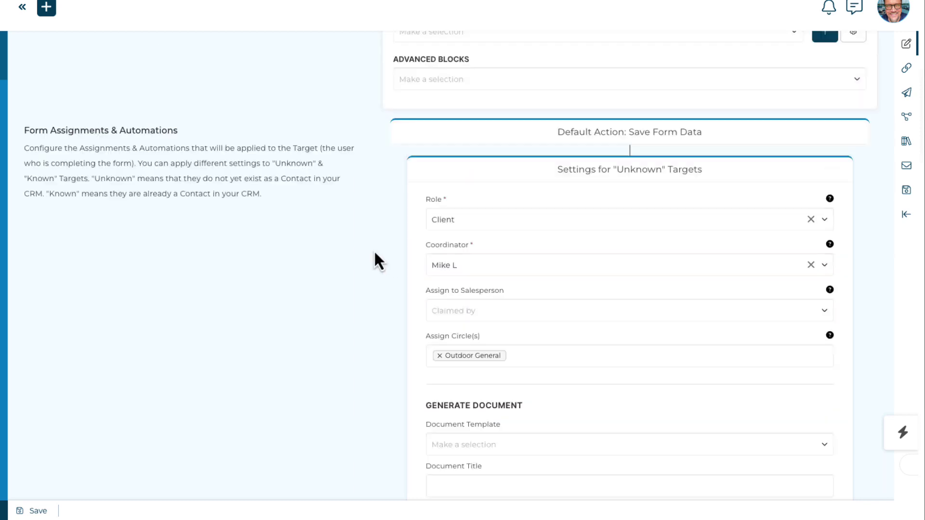
scroll(375, 252, down, 2)
Add the Coffee General circle, then remove it again
click(525, 352)
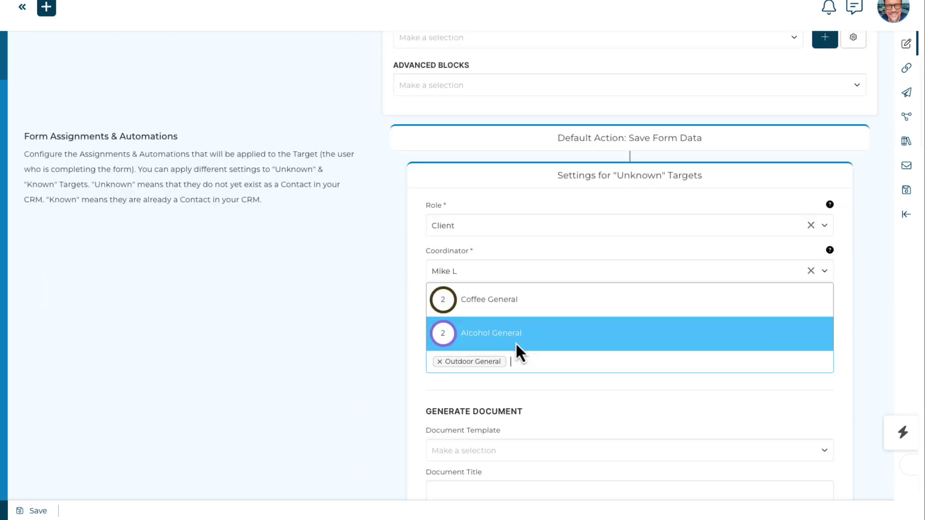
click(516, 301)
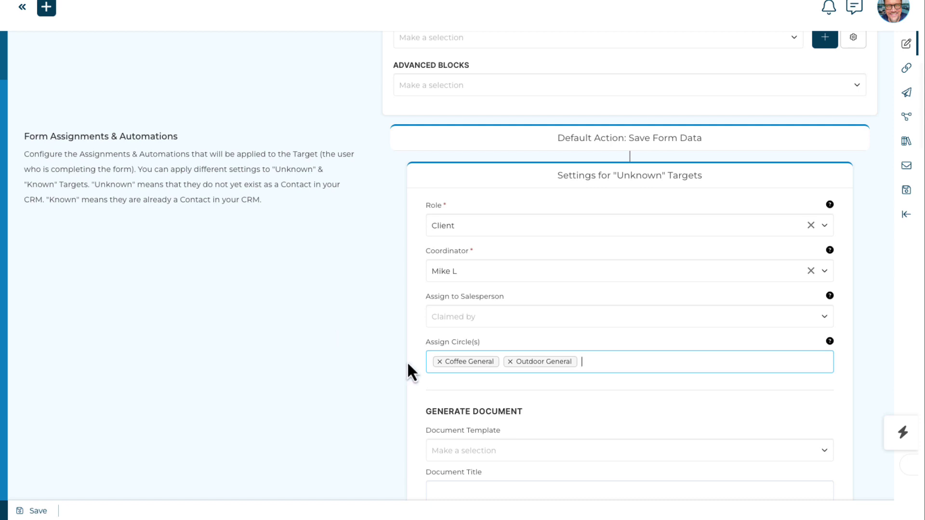
click(439, 362)
click(366, 340)
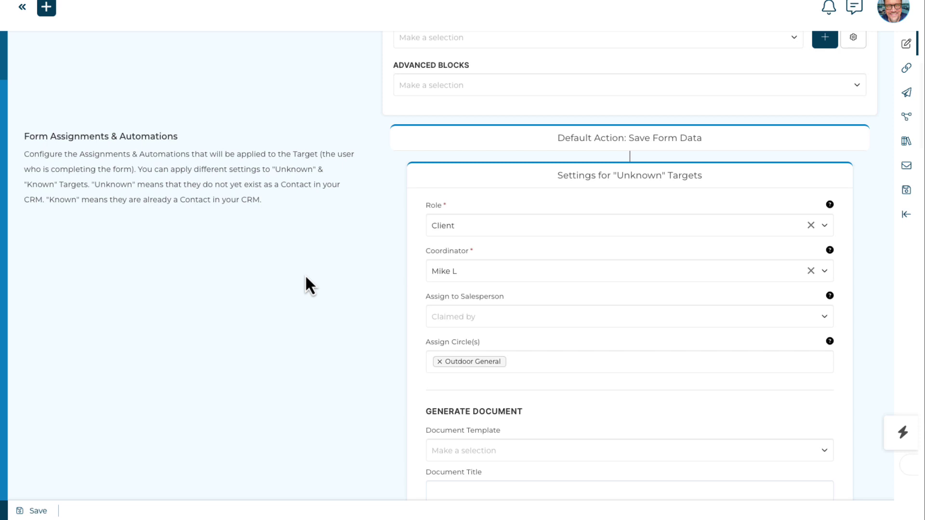
scroll(307, 278, up, 10)
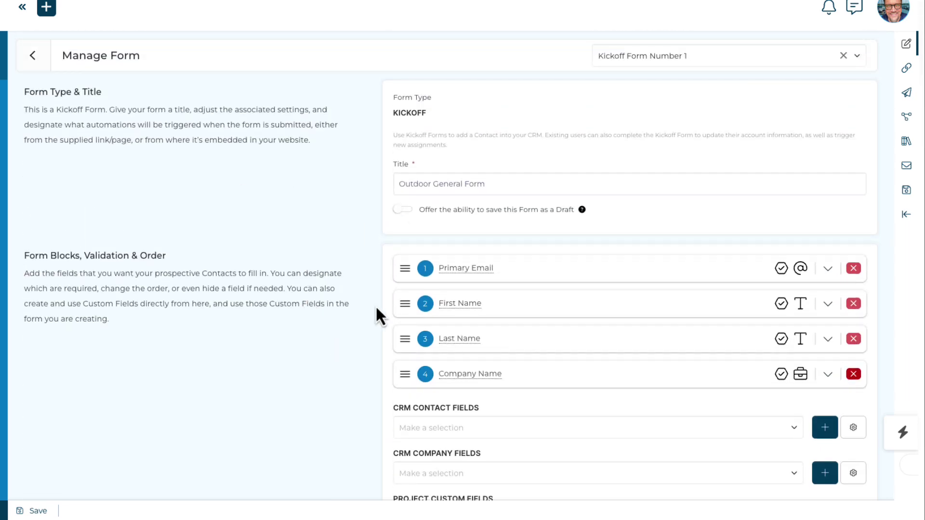
scroll(306, 330, down, 6)
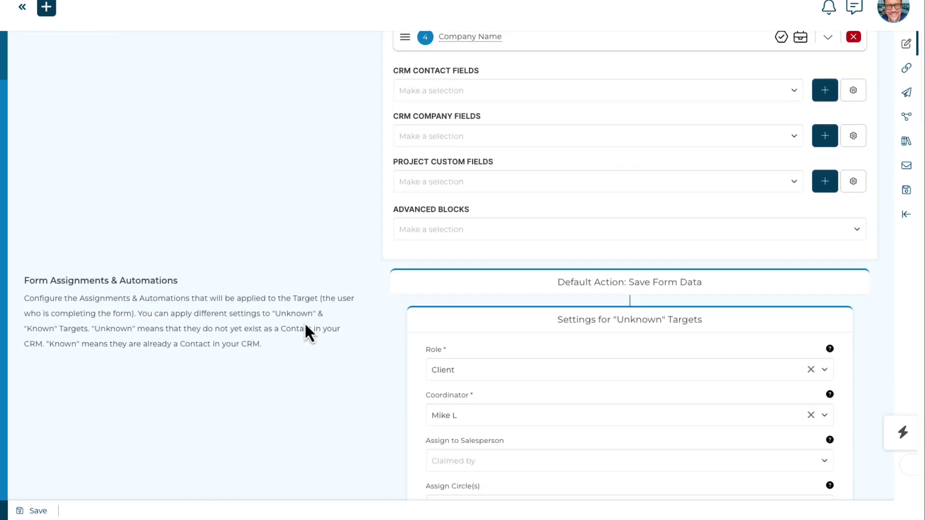
scroll(305, 328, down, 3)
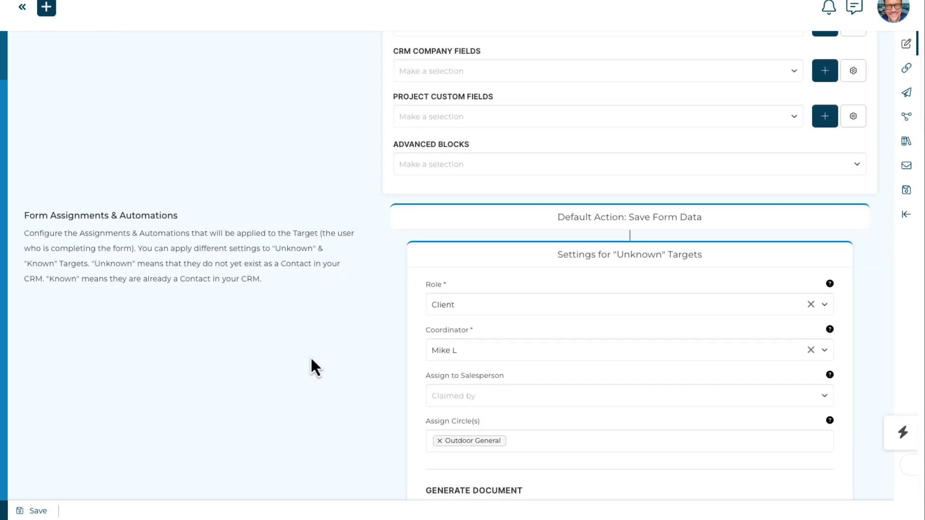
scroll(311, 359, down, 1)
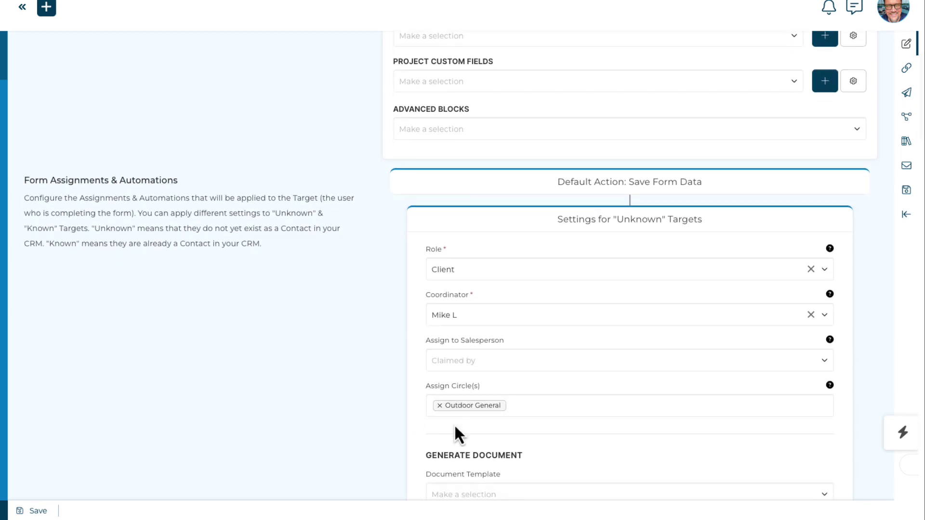
Remove the Outdoor General circle from the form's circle assignment
click(439, 406)
click(368, 384)
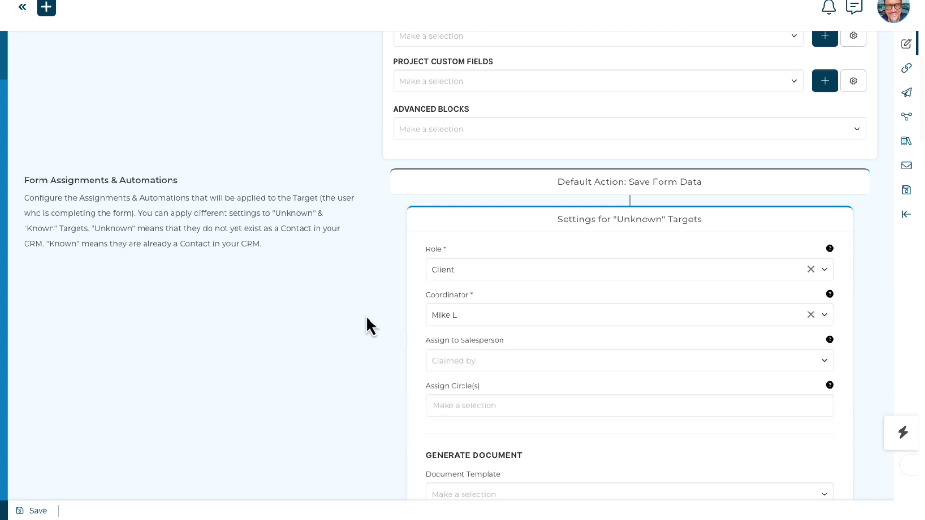
scroll(365, 324, up, 3)
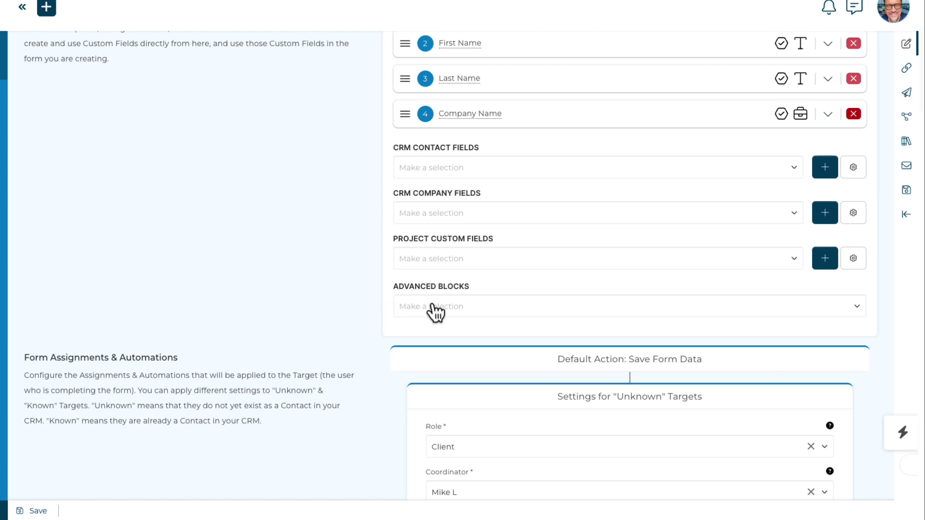
Add a Choice Block from Advanced Blocks and check its first choice's settings
click(433, 306)
click(430, 289)
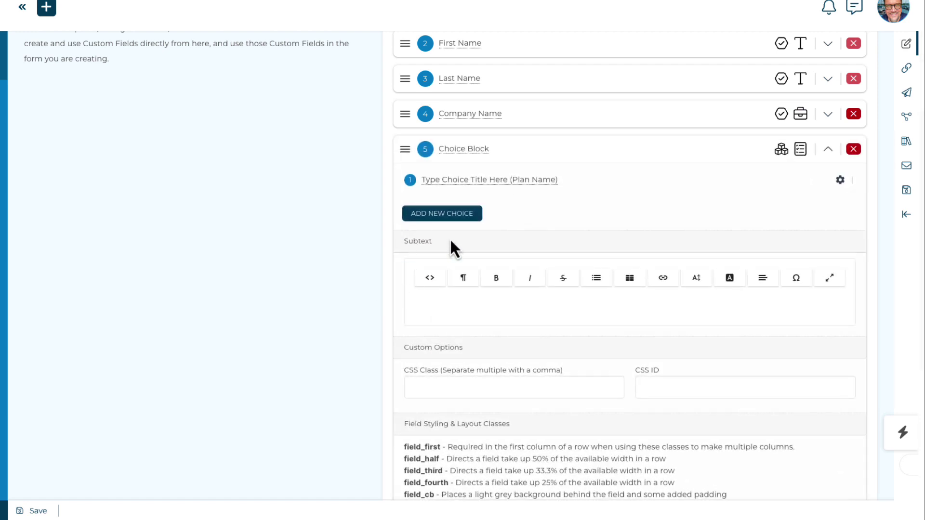
scroll(321, 211, down, 6)
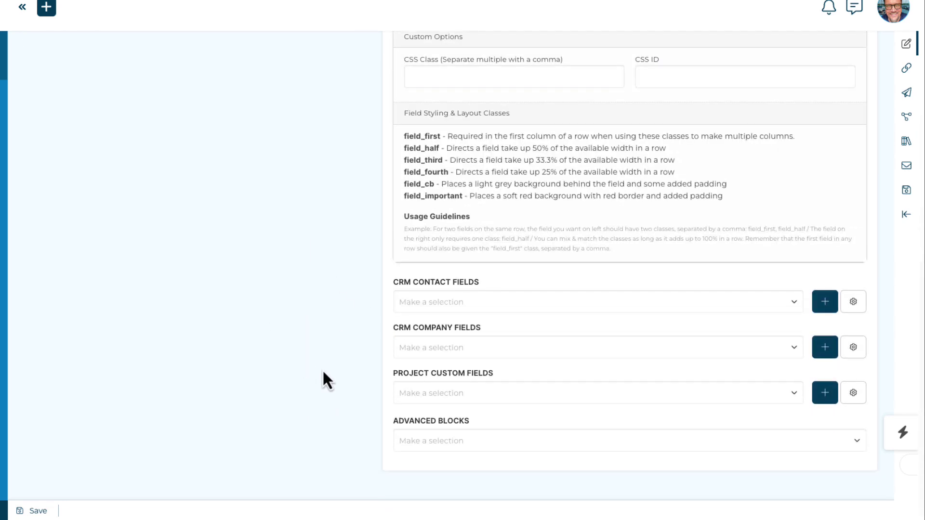
scroll(355, 458, up, 6)
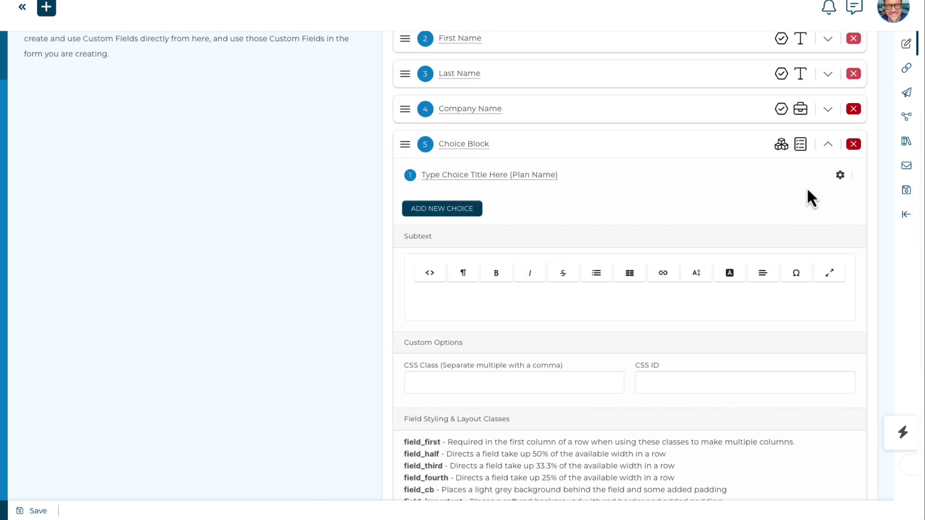
click(840, 175)
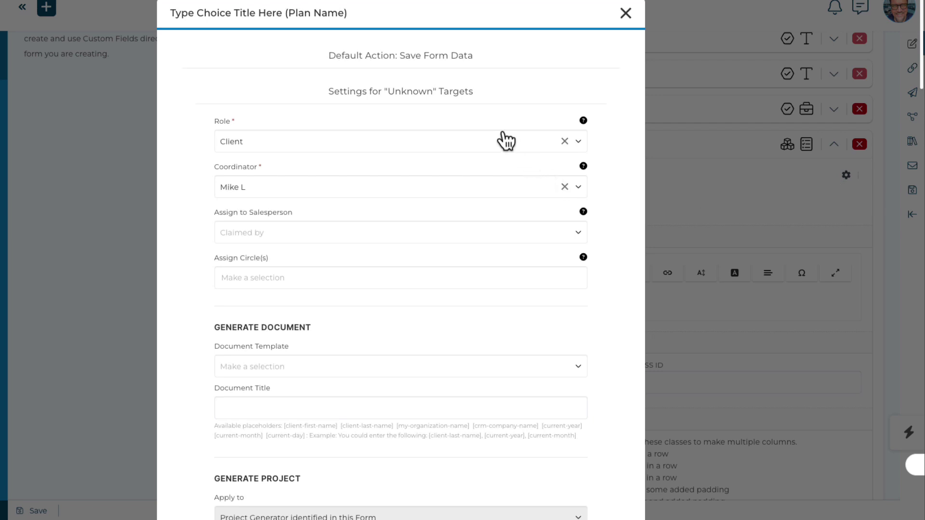
click(626, 13)
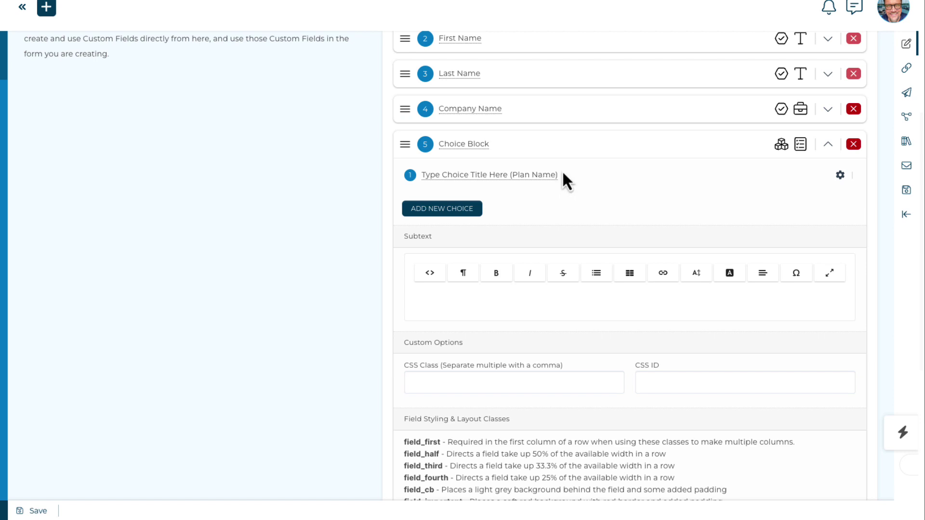
Add two more choices and name the three choices Coffee, Alcohol and Outdoor
click(462, 211)
click(450, 231)
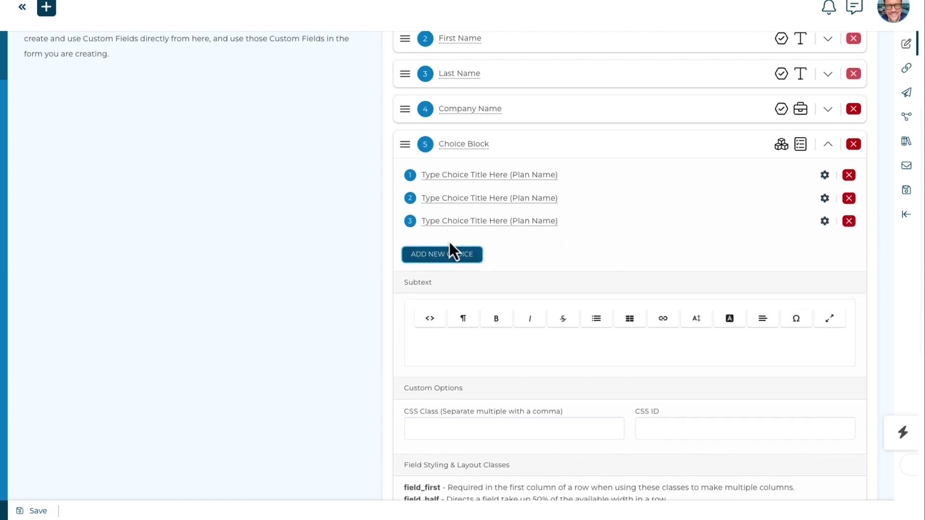
click(450, 176)
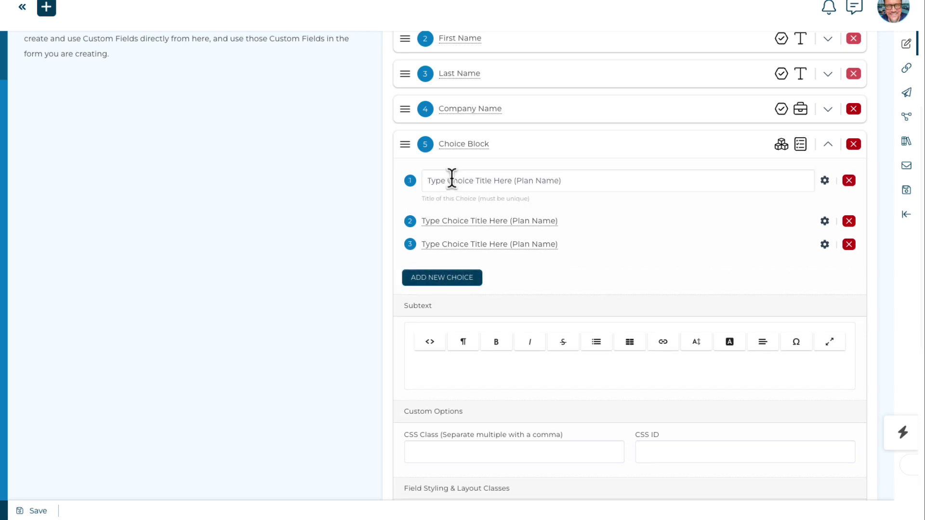
text(Coffee)
click(465, 204)
text(Alcohol)
click(491, 233)
text(Outdoor)
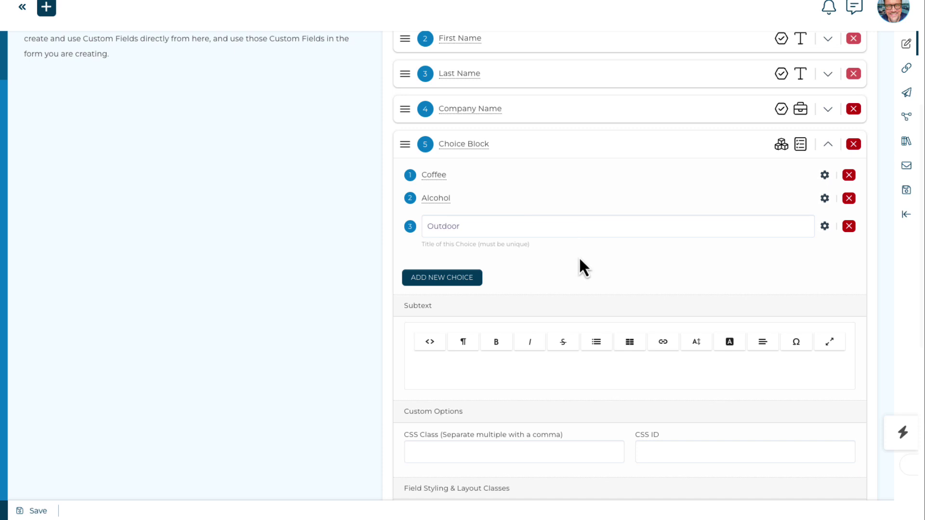
Retitle the Choice Block question 'What type of business are you?'
click(689, 233)
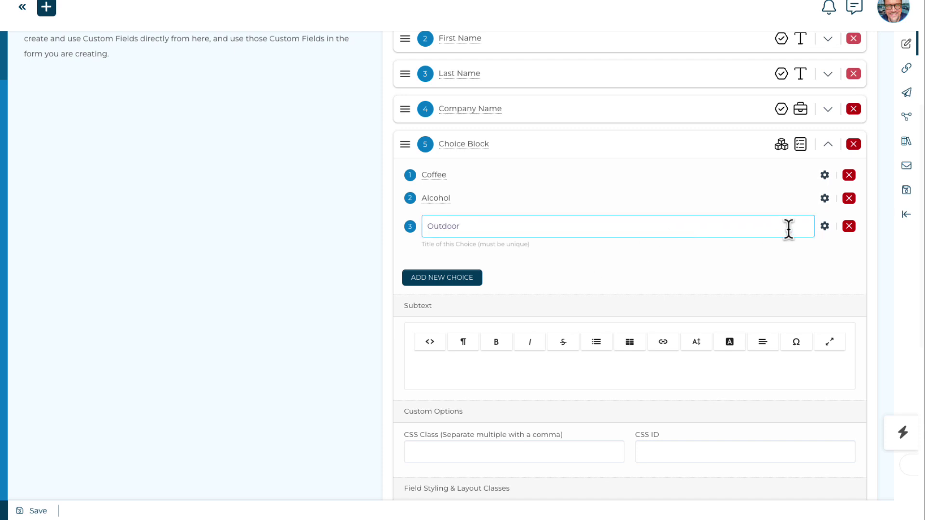
click(824, 227)
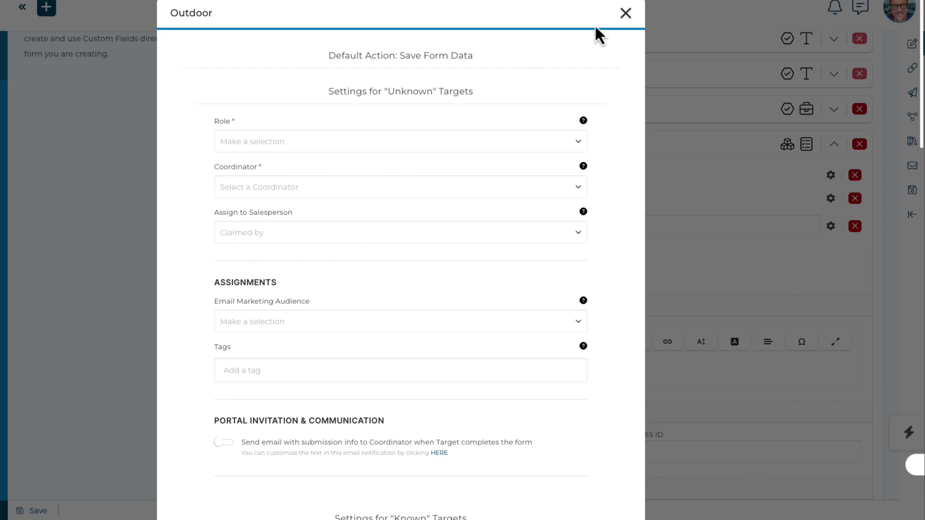
click(626, 13)
click(484, 143)
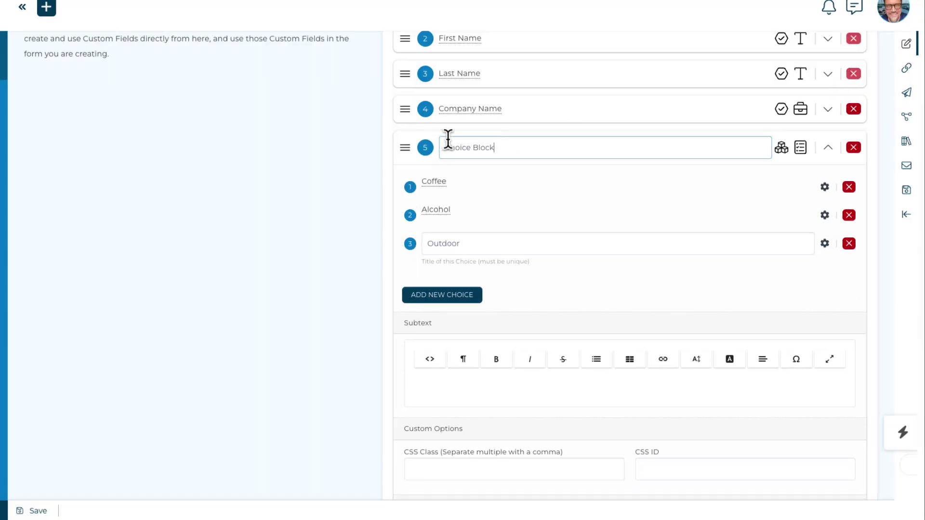
key(ctrl+a)
text(What type of business are you?)
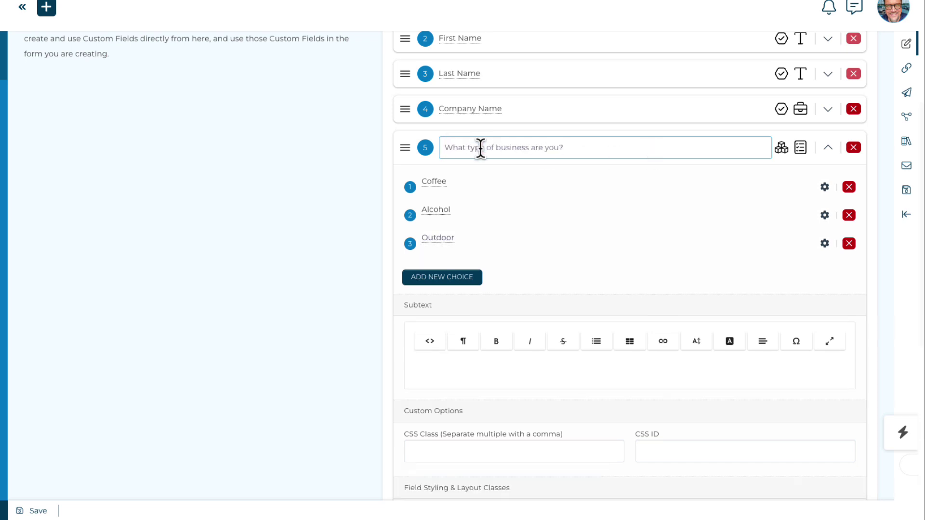
click(577, 172)
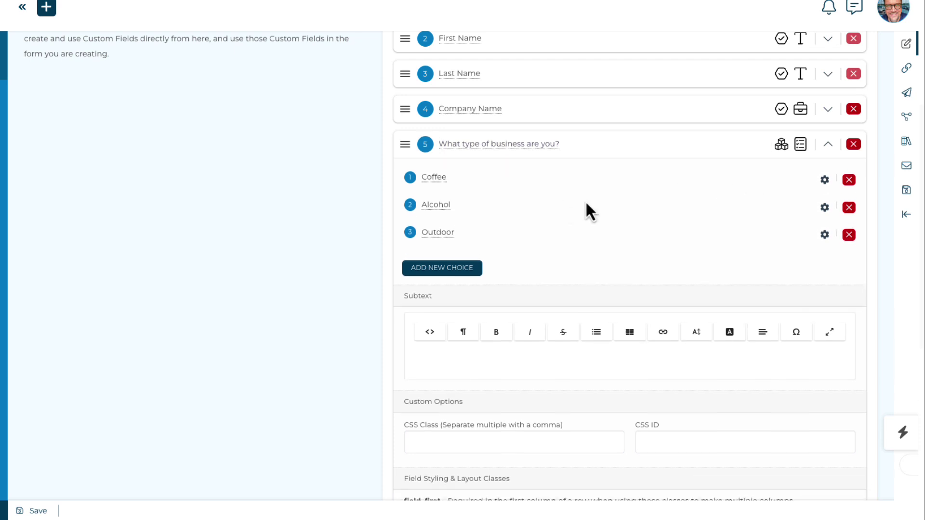
Assign the Coffee General circle to the Coffee choice
click(825, 176)
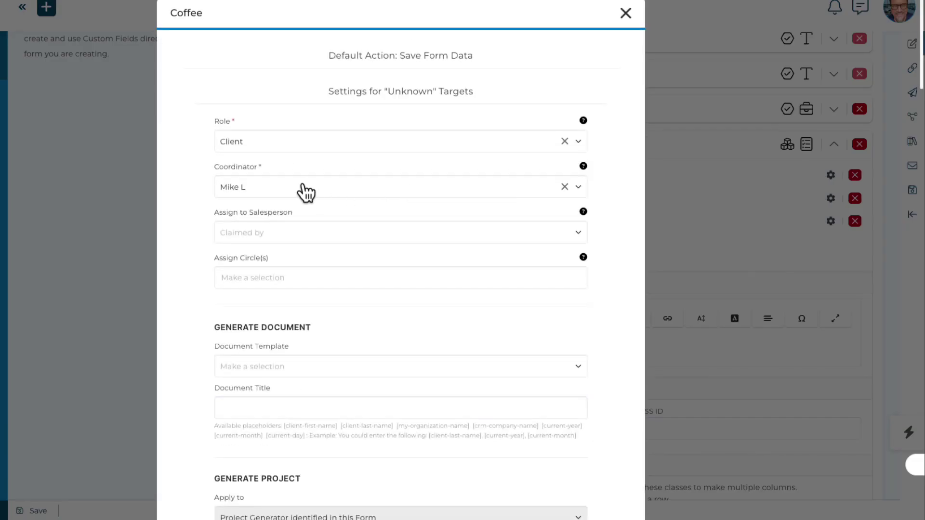
click(268, 279)
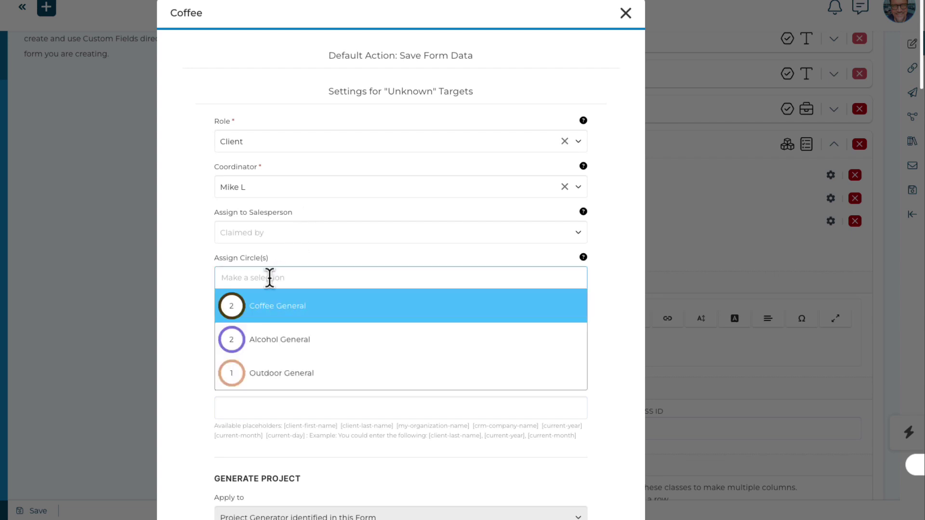
click(264, 305)
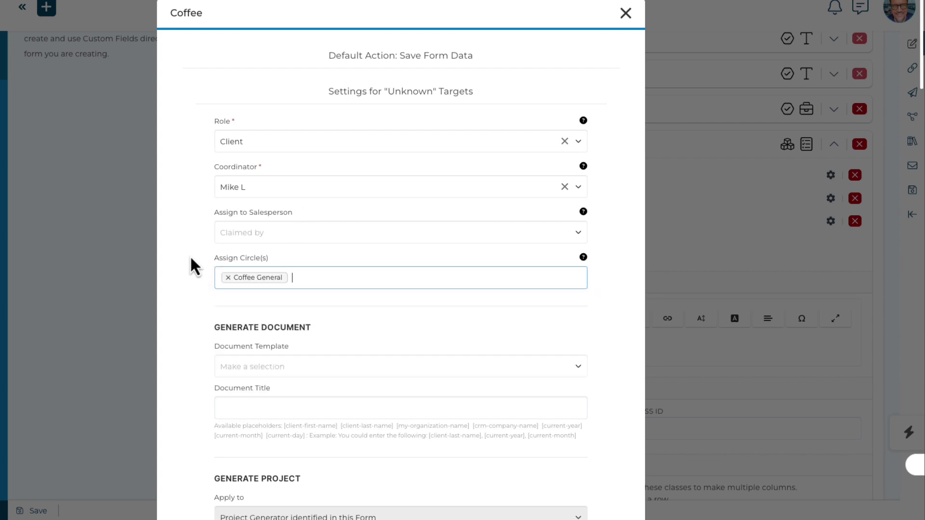
scroll(189, 260, down, 5)
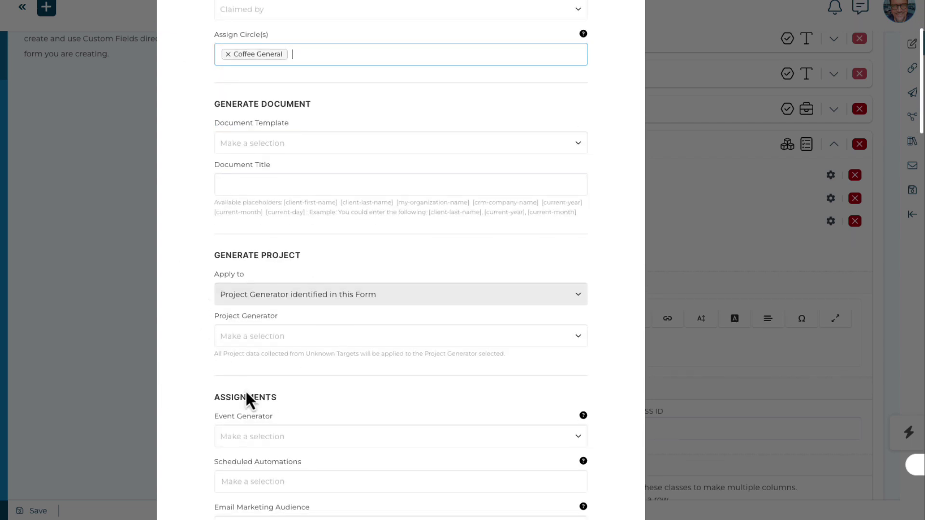
scroll(207, 375, down, 2)
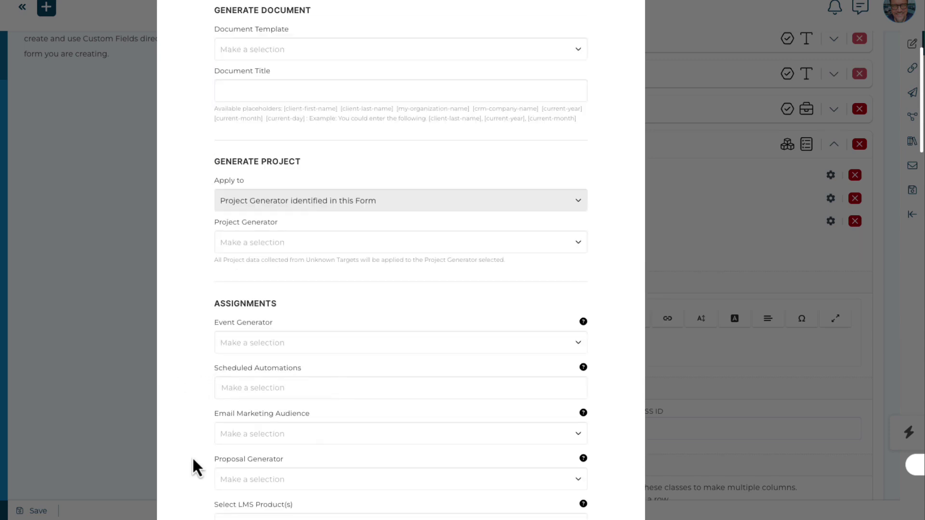
Close the Coffee choice settings and collapse the business-type question
scroll(186, 401, up, 7)
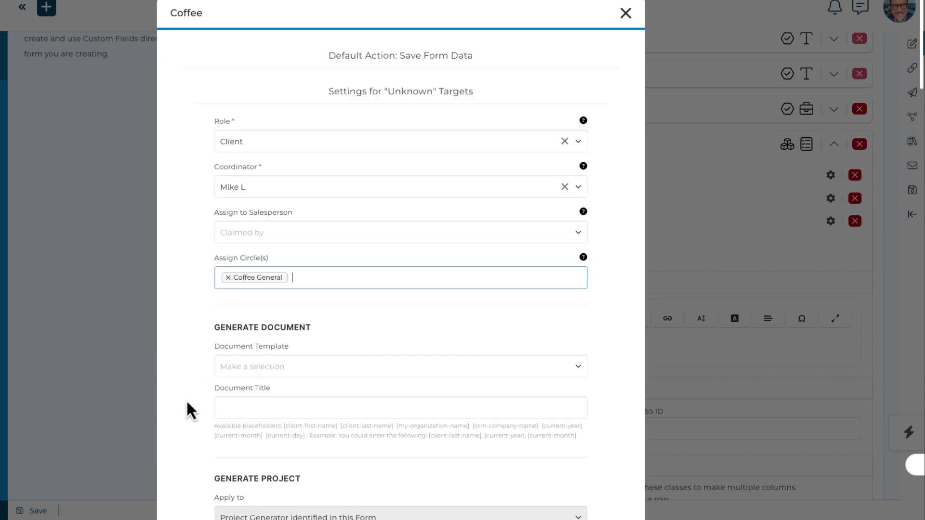
scroll(187, 403, down, 7)
scroll(187, 404, down, 14)
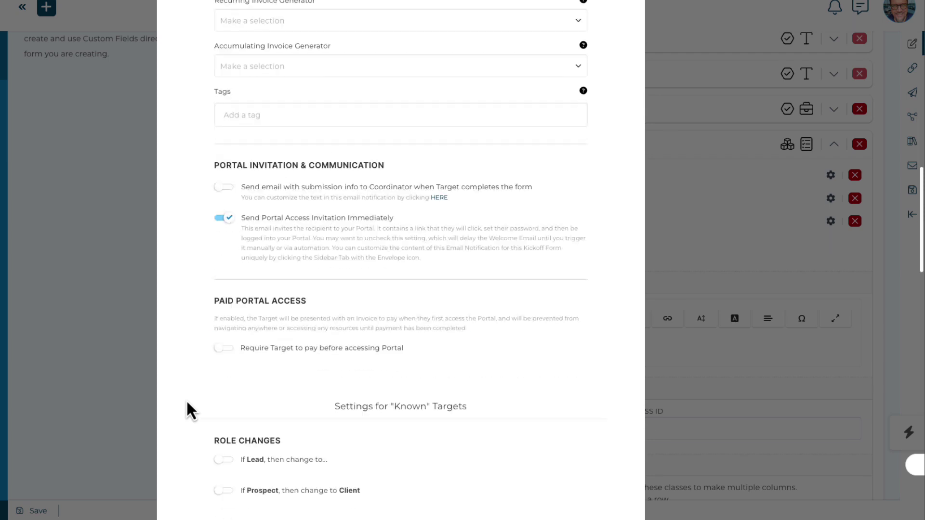
scroll(207, 391, down, 9)
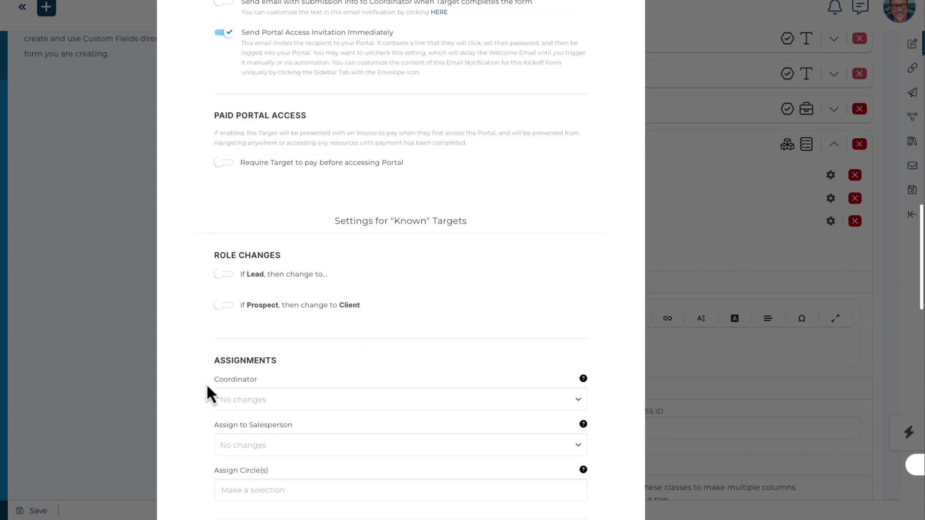
scroll(207, 449, down, 10)
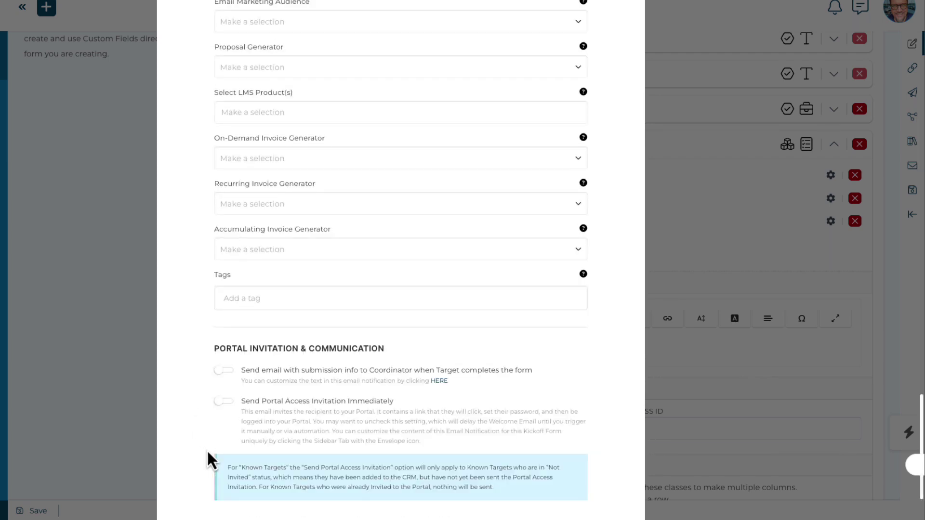
click(183, 491)
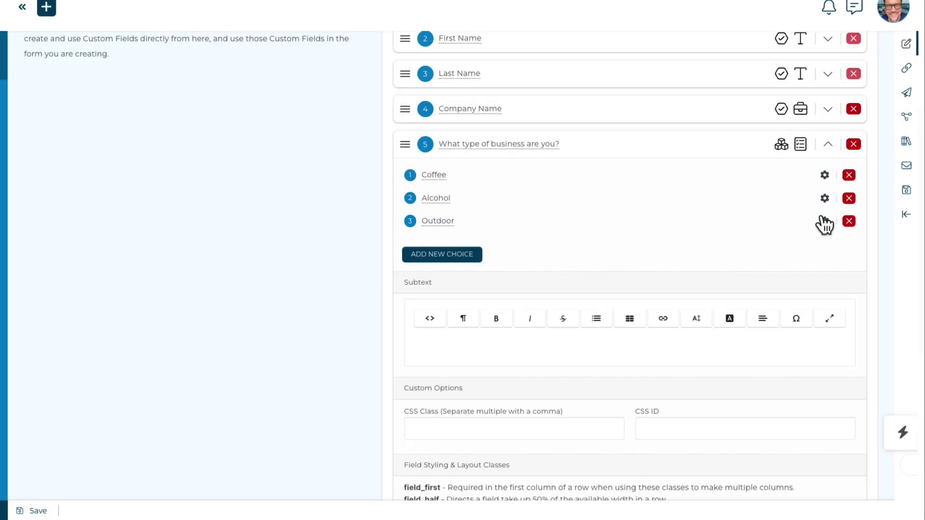
click(828, 145)
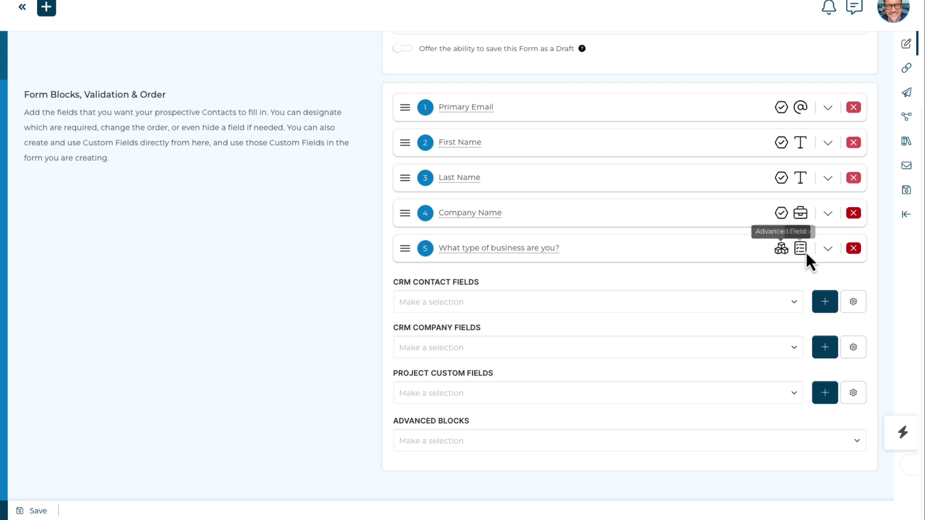
Expand field 5, review the Coffee choice's settings modal, then close it
click(828, 249)
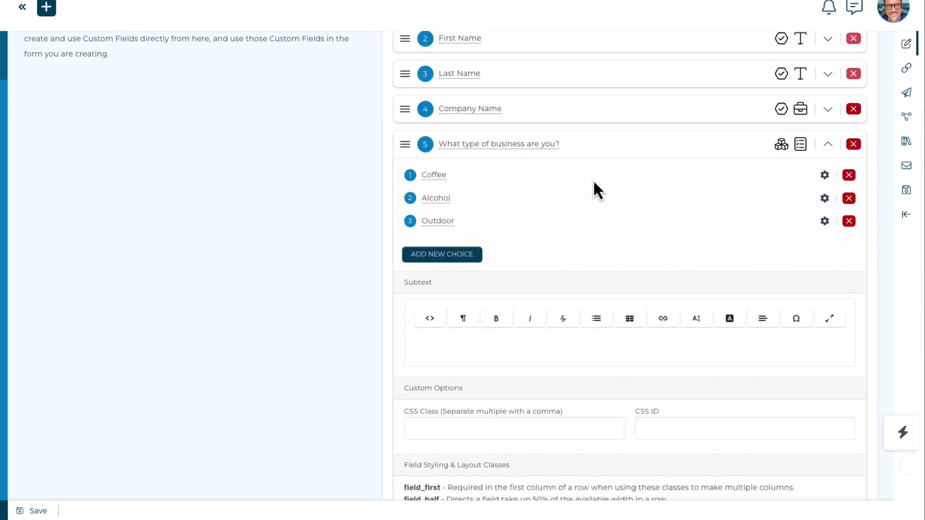
click(825, 175)
scroll(554, 213, up, 3)
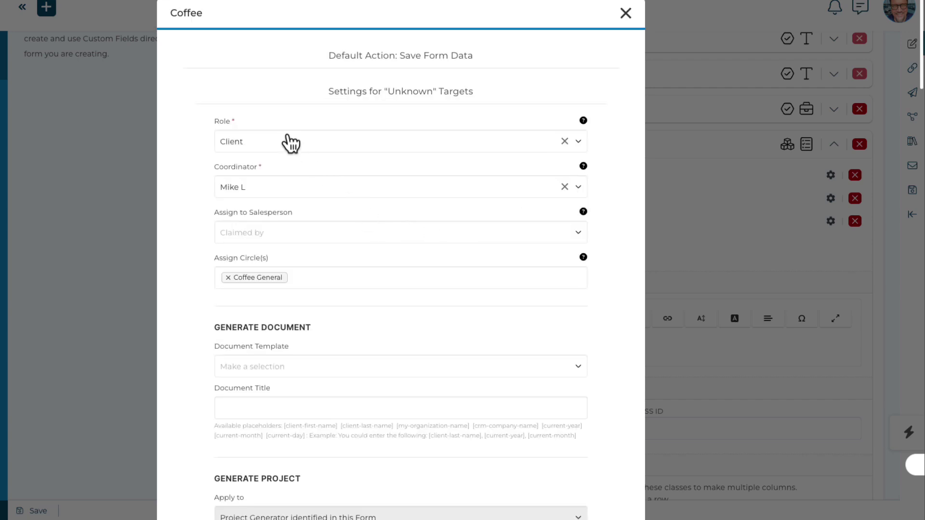
scroll(265, 190, down, 1)
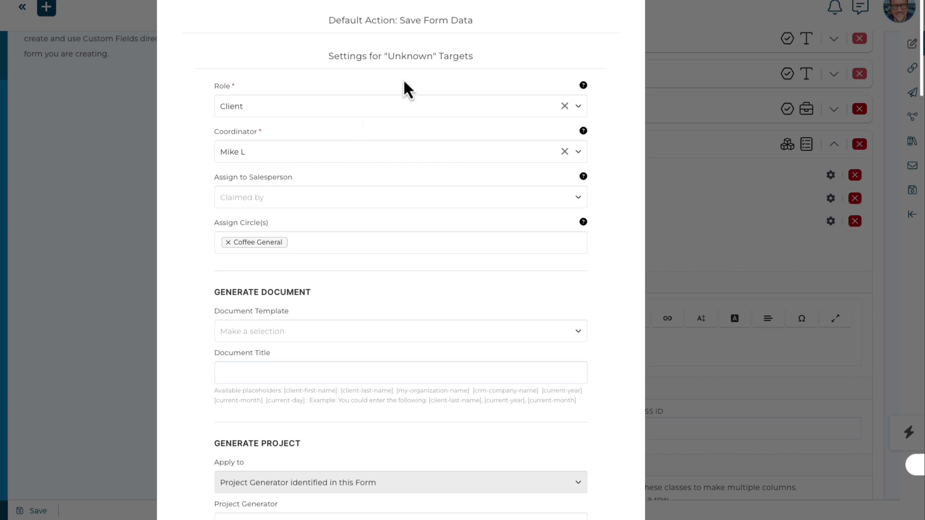
scroll(393, 260, down, 20)
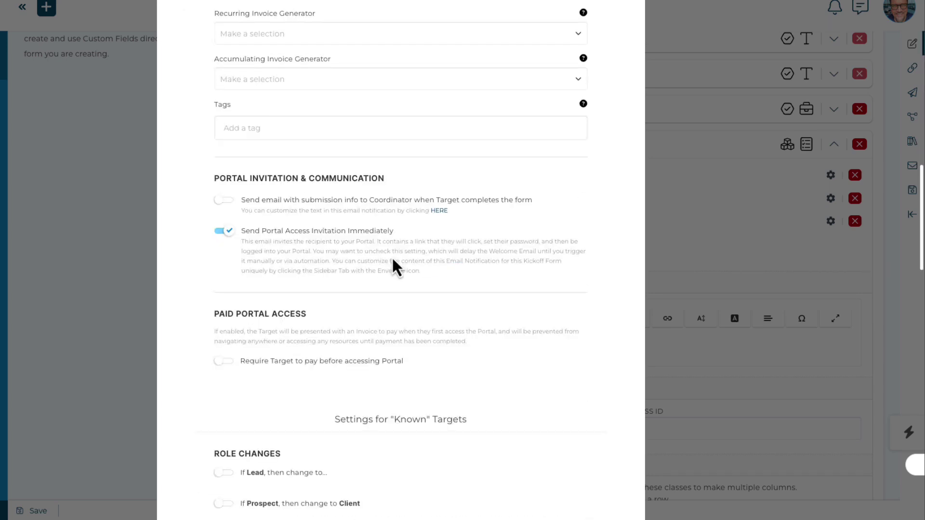
scroll(393, 268, down, 1)
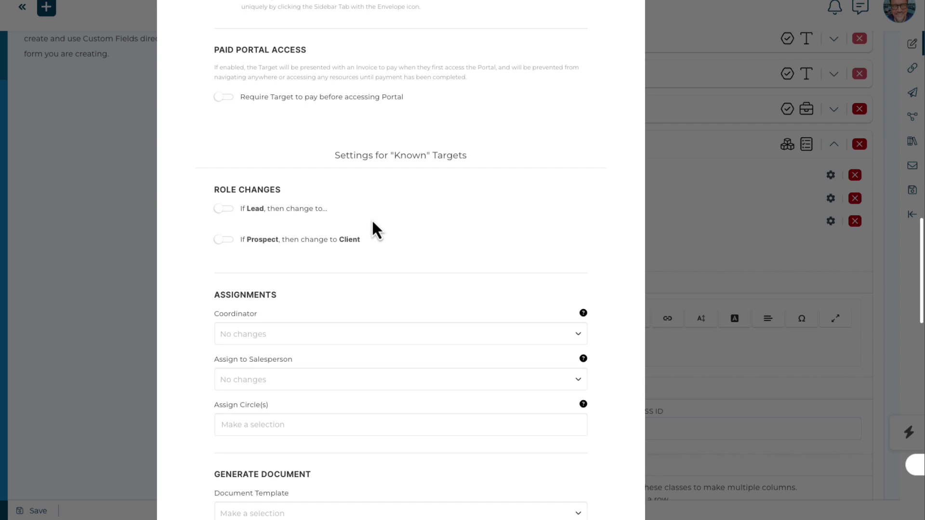
scroll(409, 267, down, 4)
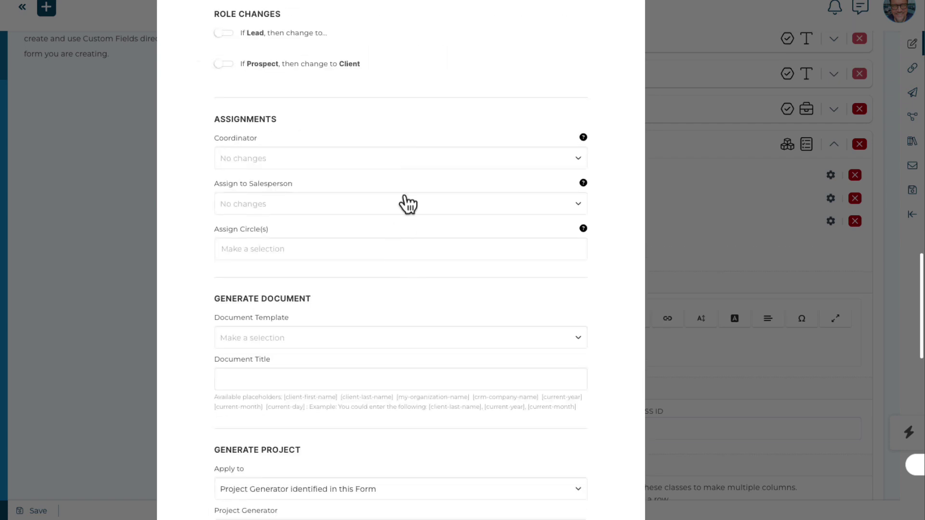
scroll(394, 127, up, 1)
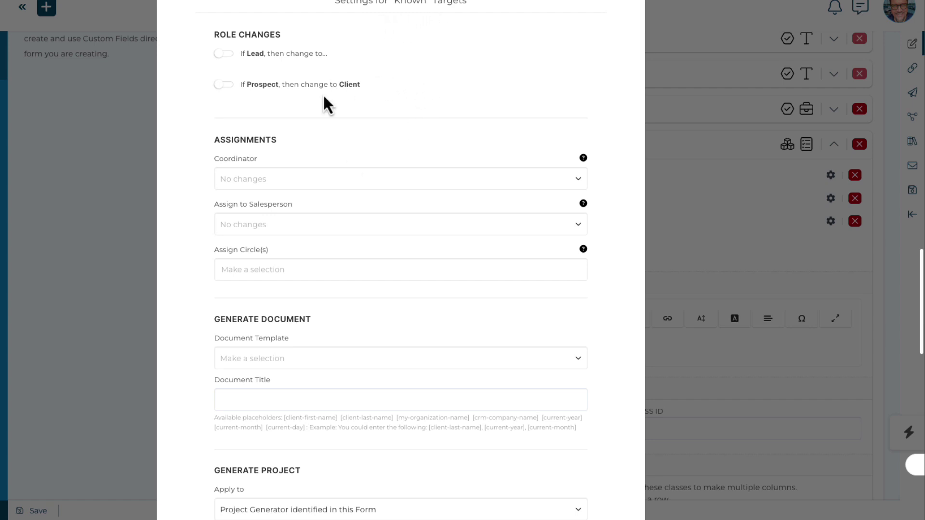
scroll(333, 155, down, 1)
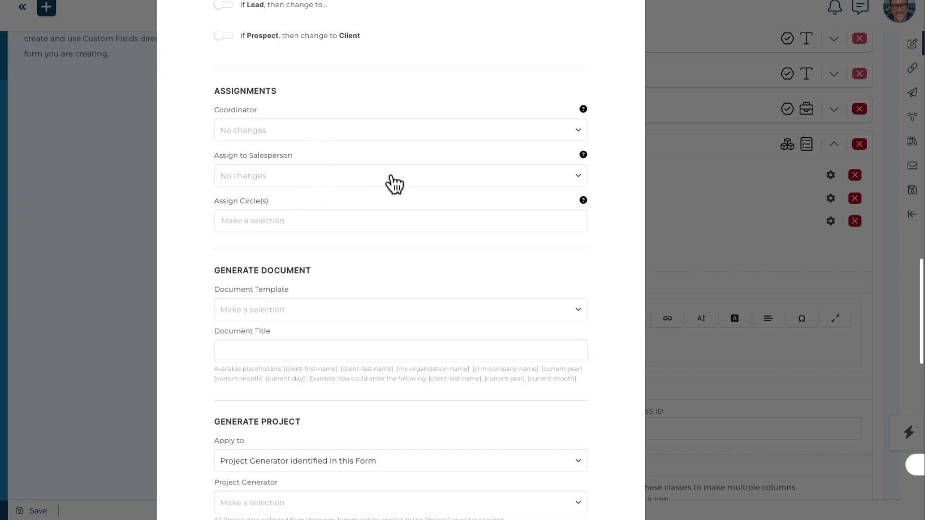
scroll(395, 183, up, 1)
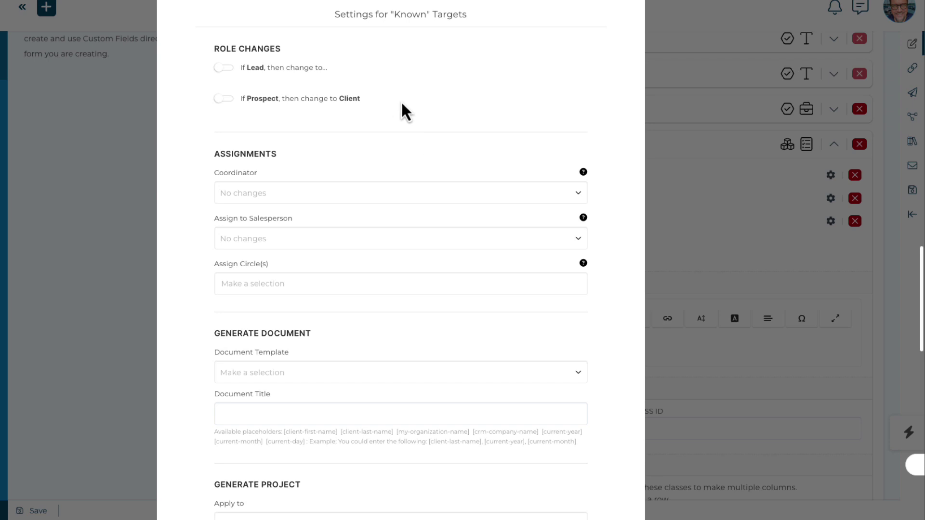
scroll(403, 105, up, 8)
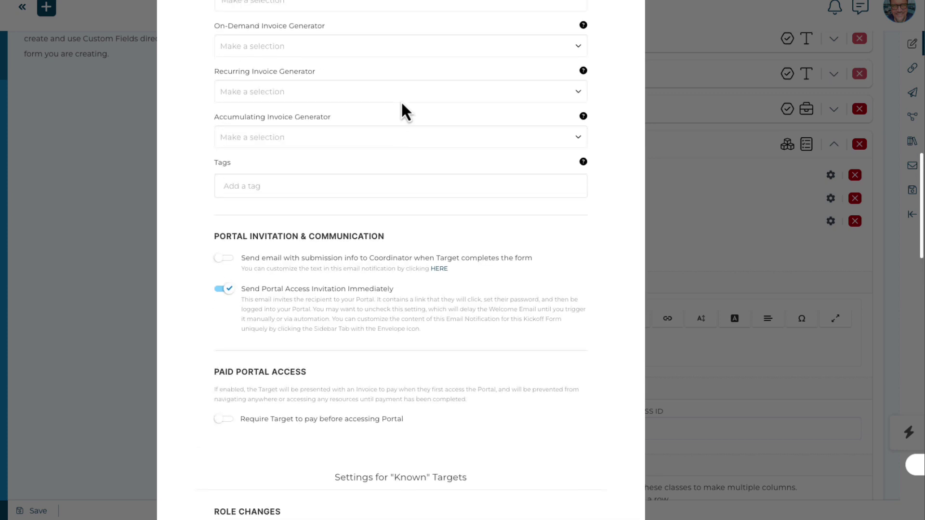
scroll(403, 103, up, 7)
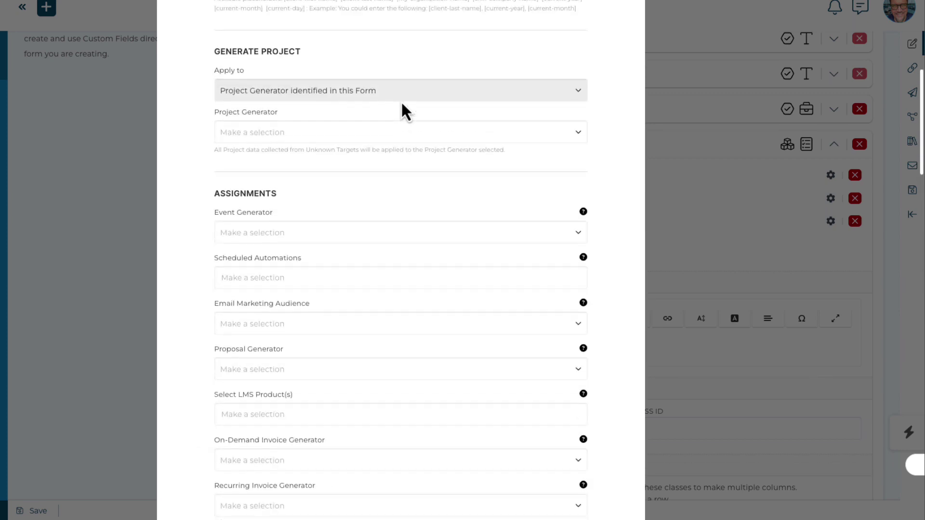
scroll(402, 103, up, 7)
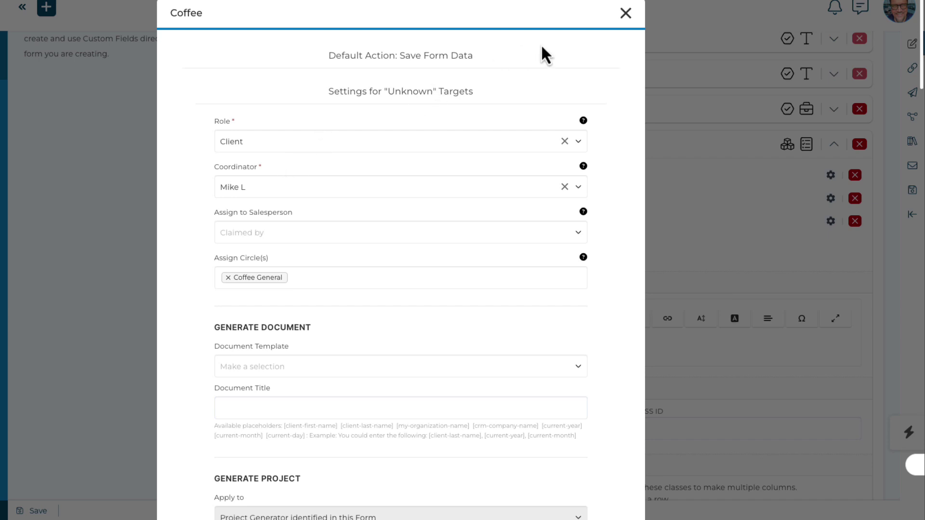
click(625, 13)
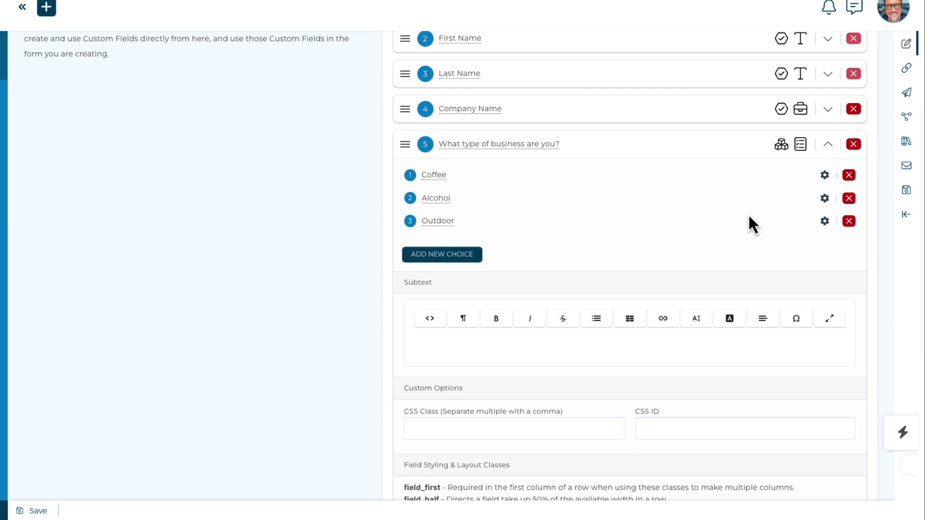
Delete field 5 and start a company field 'Type of business' asking 'What type of business are you?'
click(853, 144)
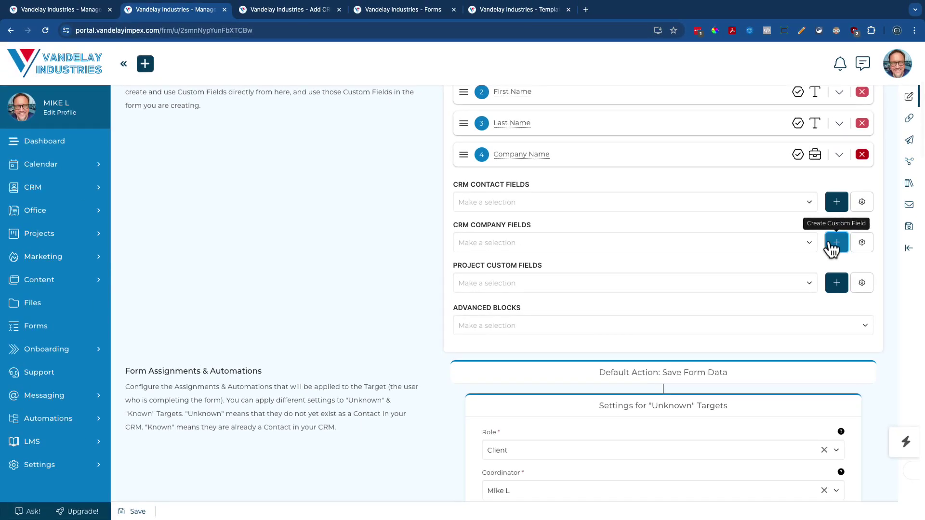
click(827, 214)
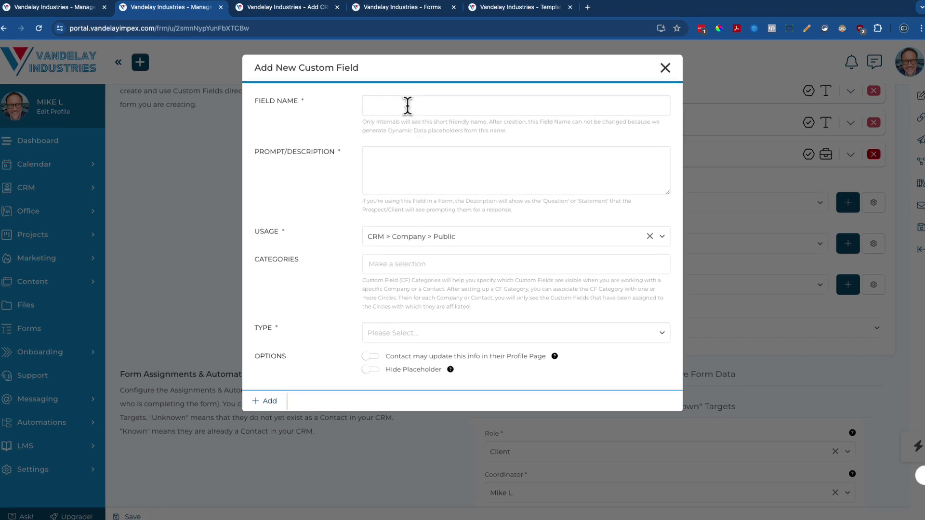
click(408, 105)
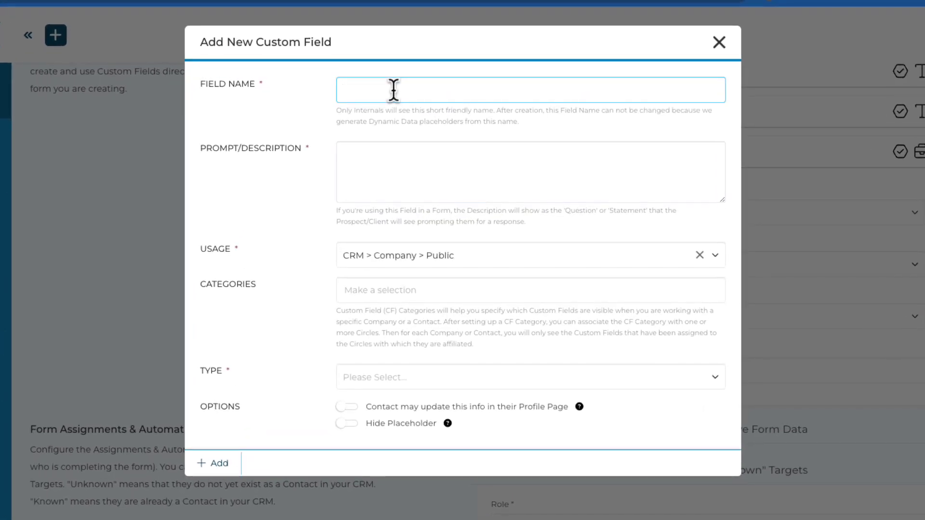
text(Type of business)
key(Tab)
text(What type of business are you?)
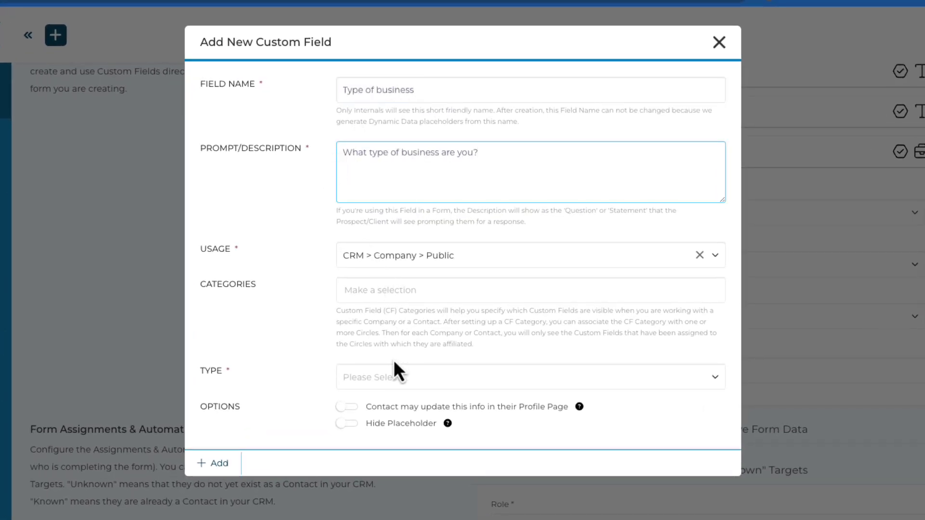
Make it a Dropdown Menu with options Coffee, Alcohol and Outdoor, and add it
click(392, 378)
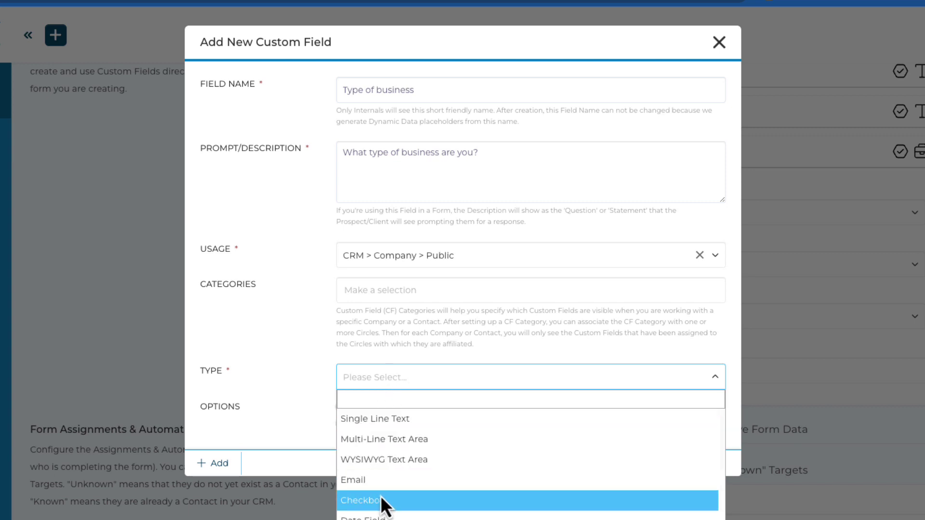
scroll(380, 495, down, 1)
click(371, 503)
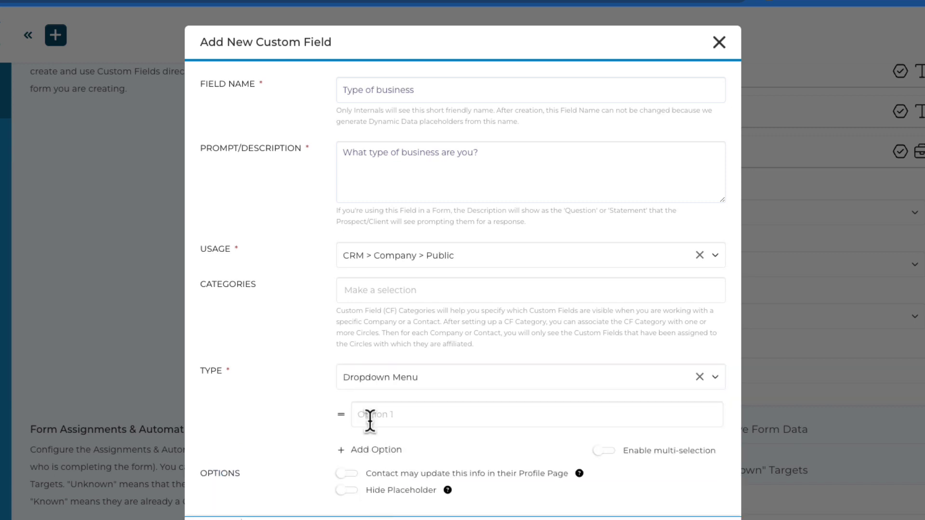
click(369, 421)
text(Coffee)
key(Return)
click(361, 442)
text(Alcohol)
click(361, 471)
text(Nutdoor)
click(285, 469)
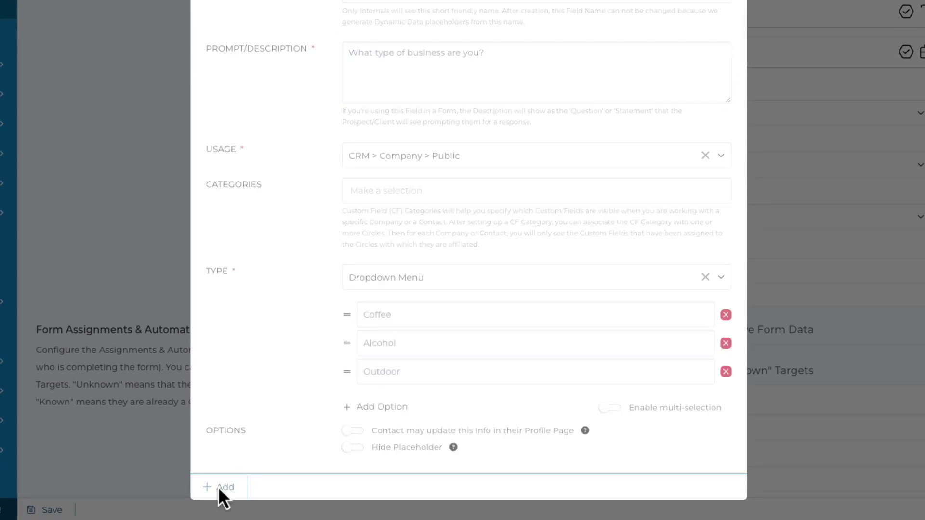
click(220, 488)
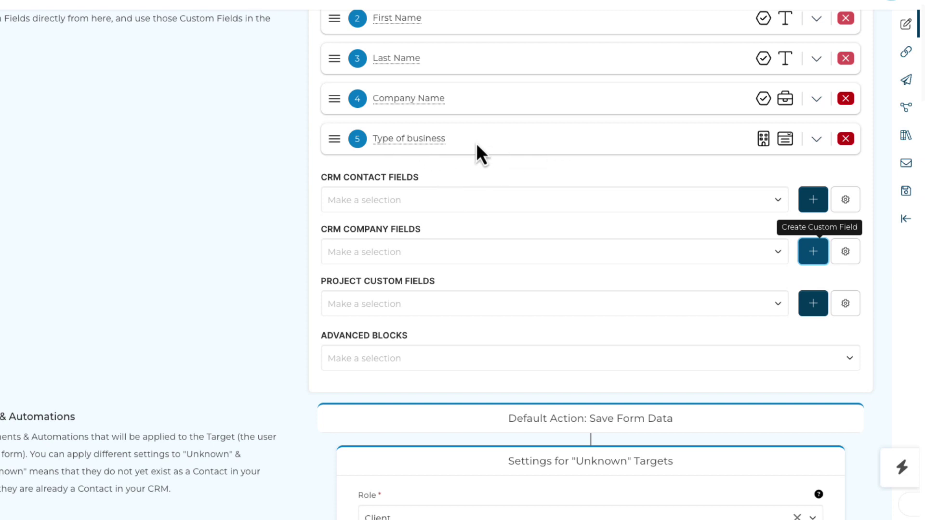
Make the Coffee option add contacts to the Coffee General circle
click(818, 142)
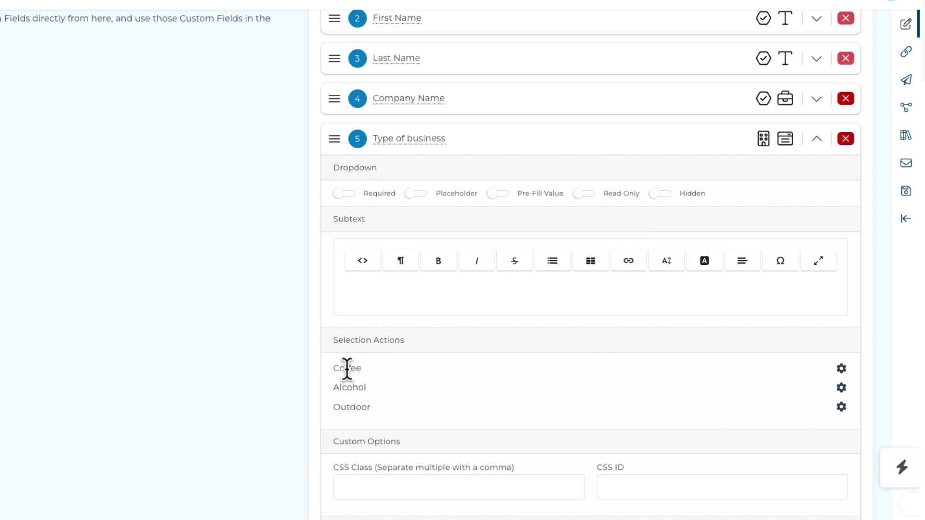
click(842, 370)
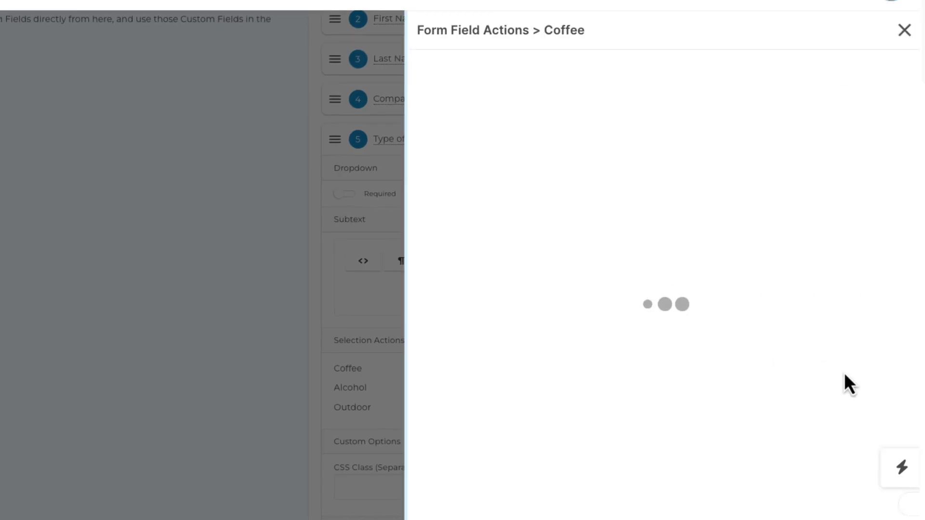
click(594, 118)
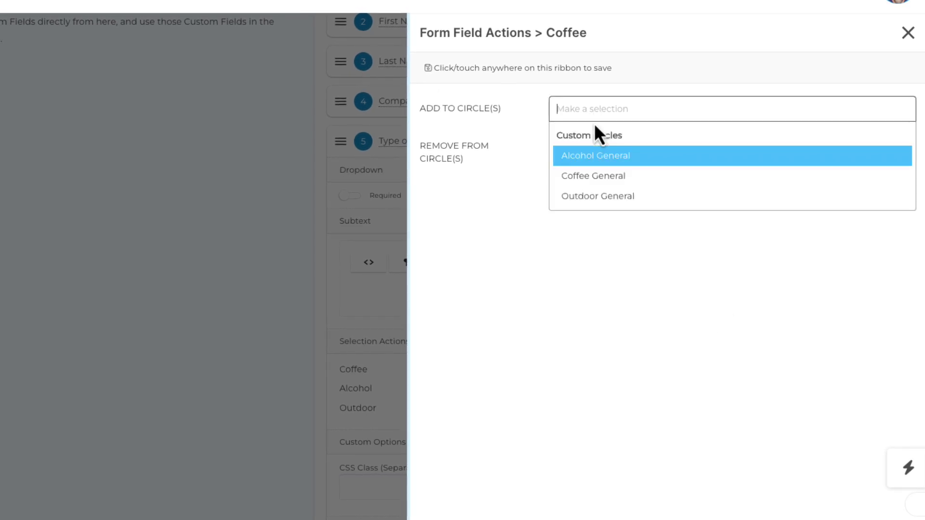
click(591, 175)
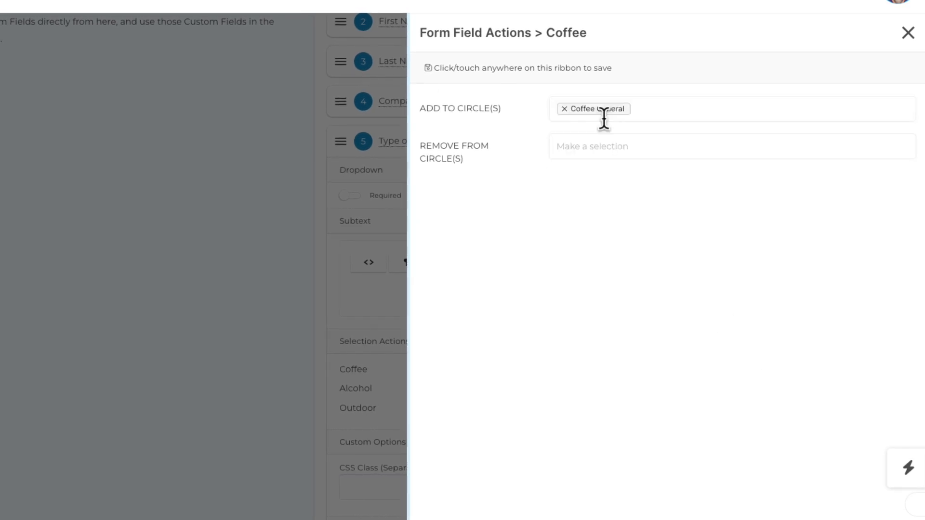
click(503, 73)
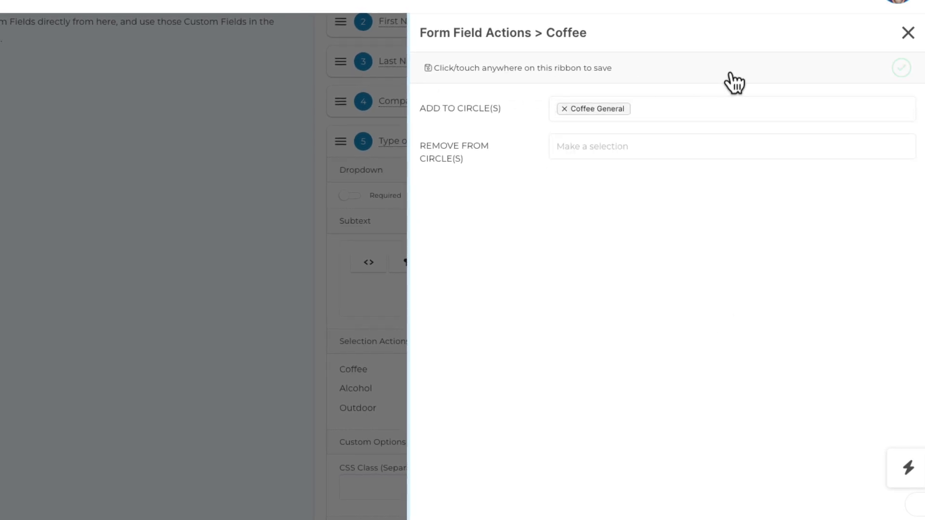
click(908, 32)
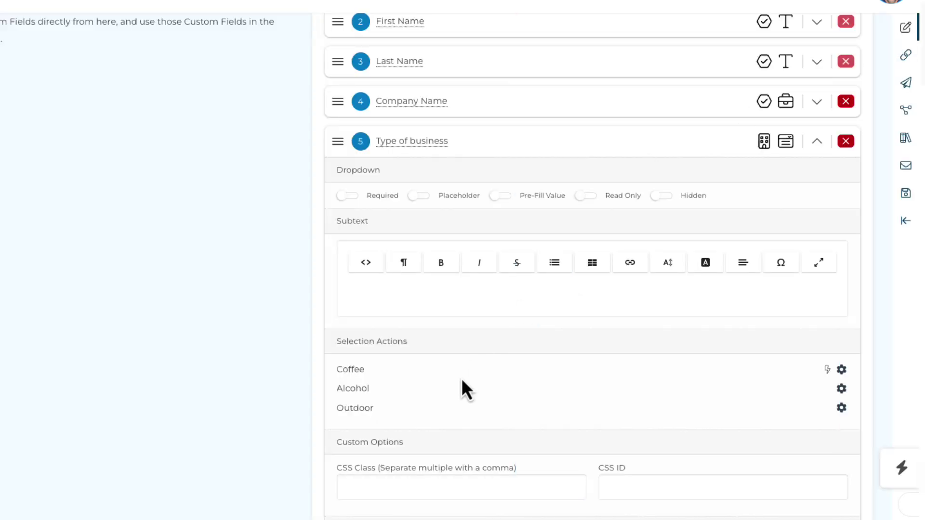
Make the Alcohol option add contacts to the Alcohol General circle
click(842, 389)
click(609, 110)
key(Return)
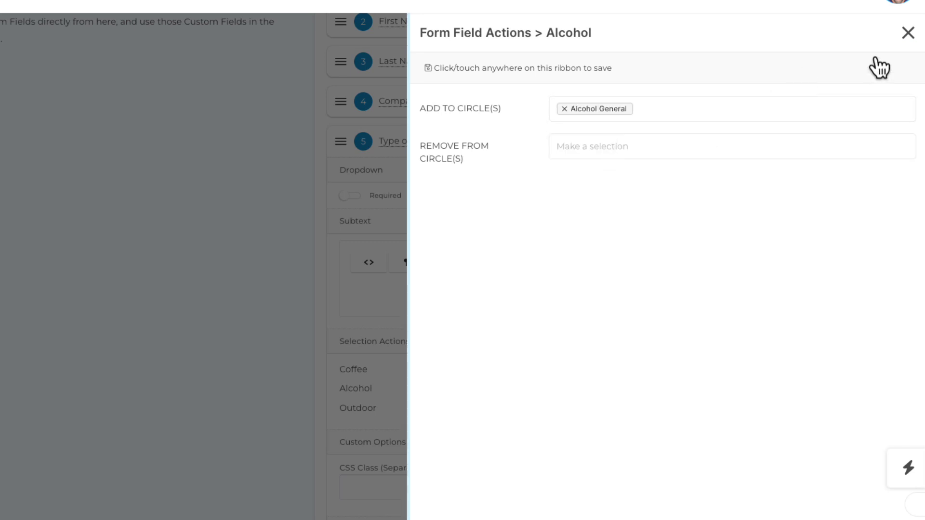
click(884, 67)
click(909, 32)
Make the Outdoor option add contacts to the Outdoor General circle
click(841, 408)
click(627, 109)
click(611, 198)
click(795, 72)
click(909, 33)
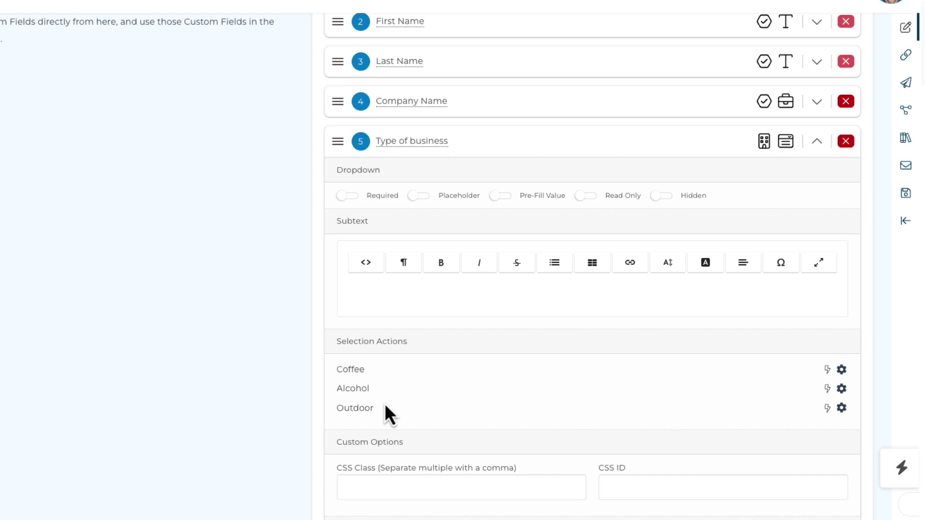
Review the form builder and collapse the Type of business field
scroll(233, 366, down, 10)
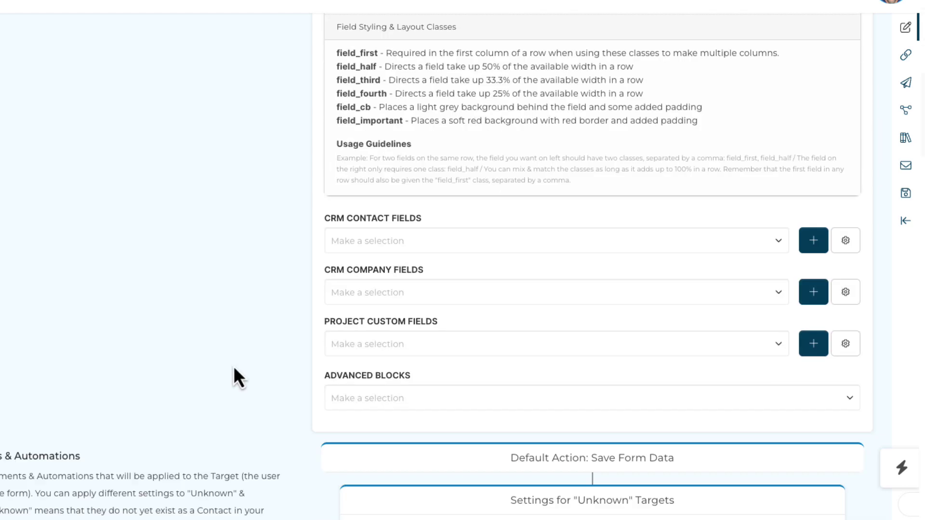
scroll(234, 370, down, 6)
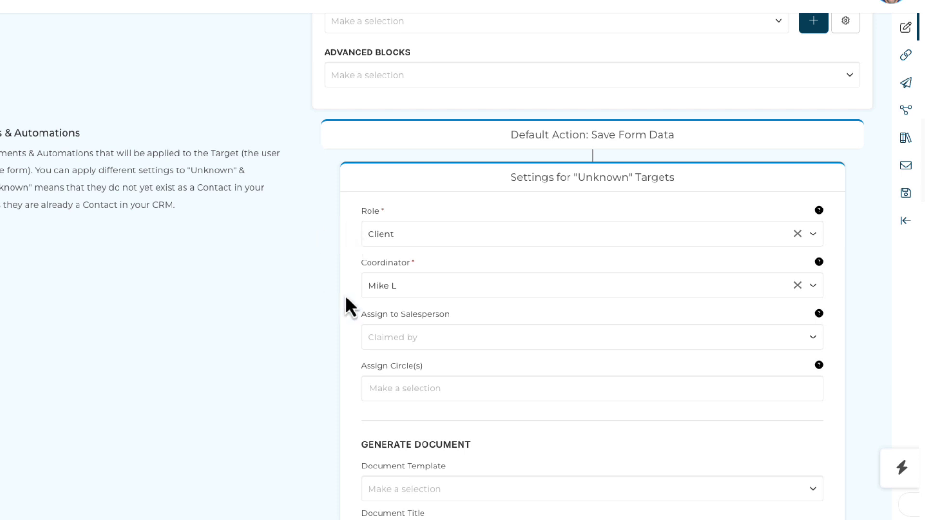
scroll(266, 311, down, 5)
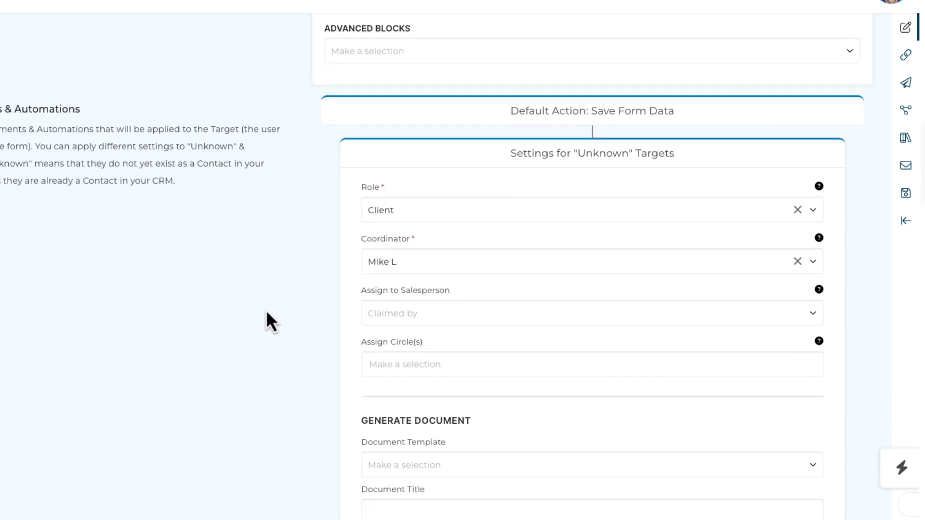
scroll(266, 311, up, 14)
scroll(266, 310, up, 2)
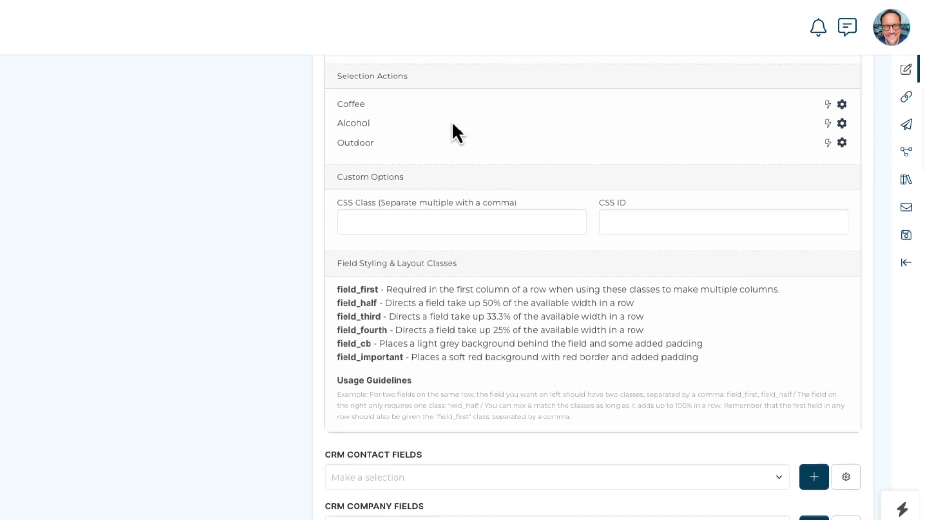
scroll(445, 104, up, 3)
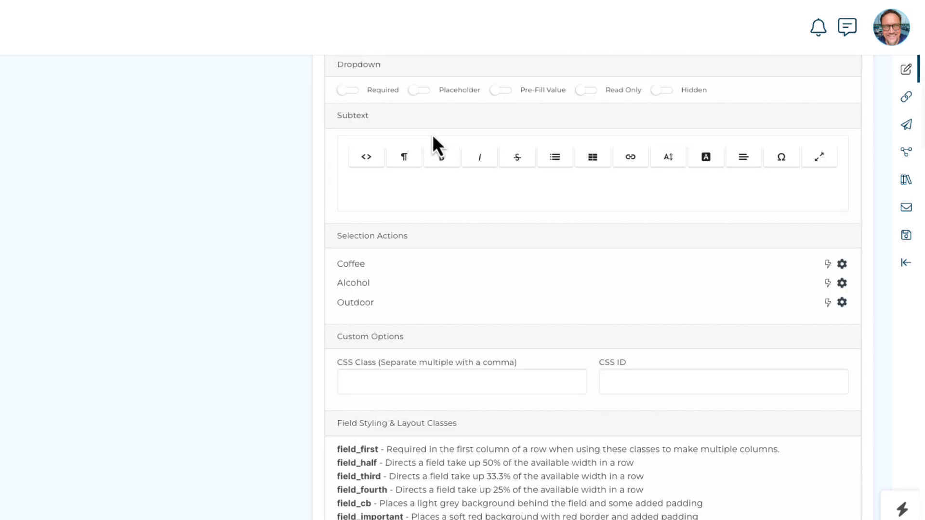
scroll(430, 135, up, 1)
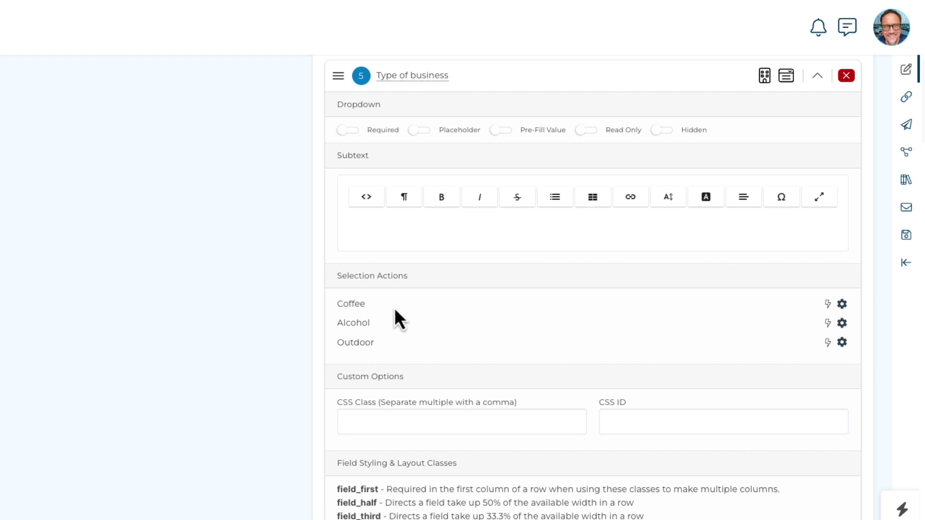
click(818, 77)
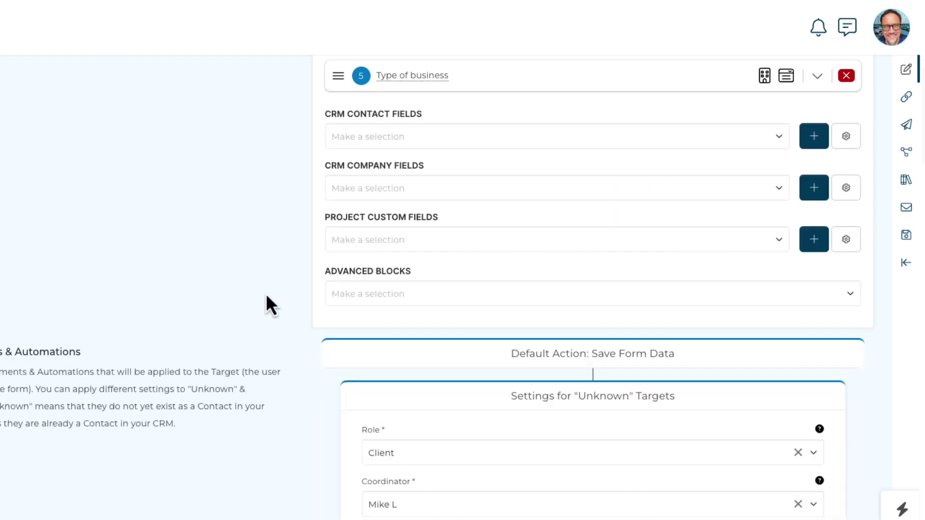
Look over the form again and open the profile account menu
scroll(217, 314, up, 5)
scroll(154, 334, up, 3)
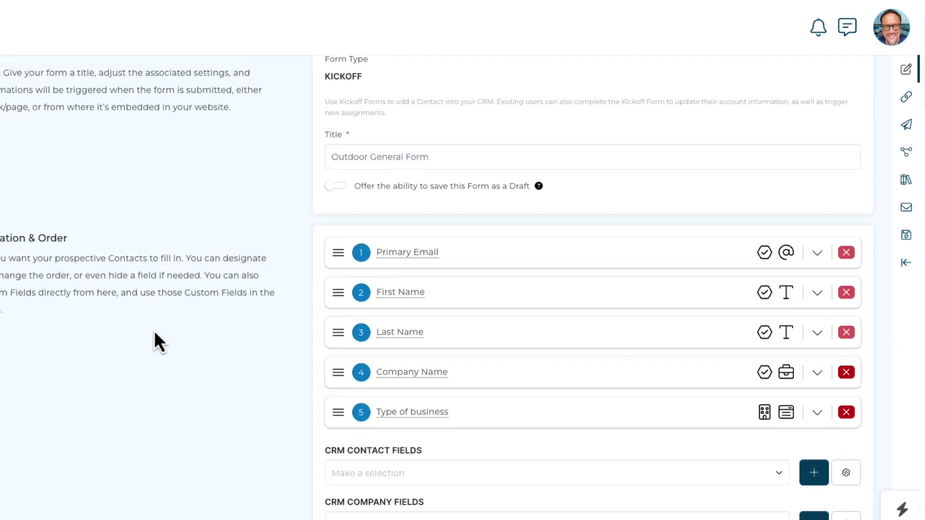
scroll(154, 327, down, 8)
scroll(153, 329, down, 9)
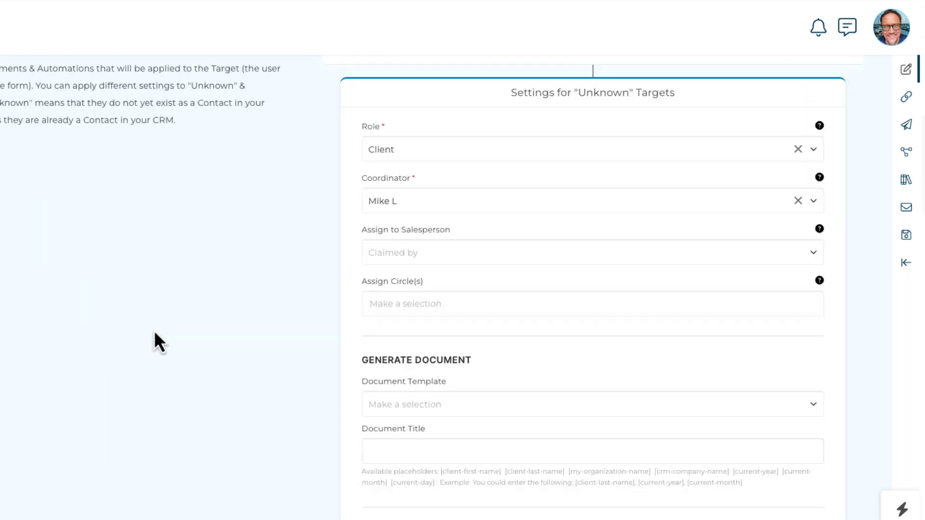
scroll(154, 331, down, 3)
scroll(154, 331, up, 5)
scroll(154, 330, up, 15)
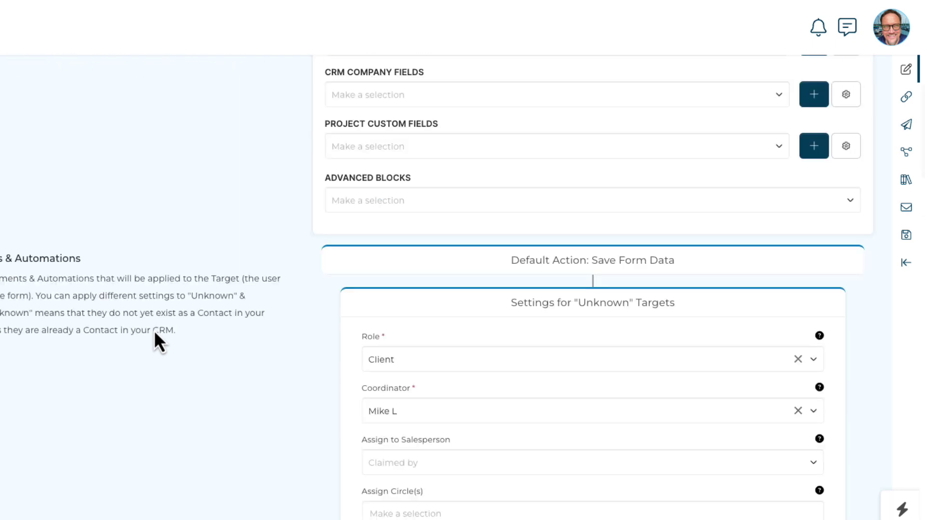
scroll(154, 331, up, 1)
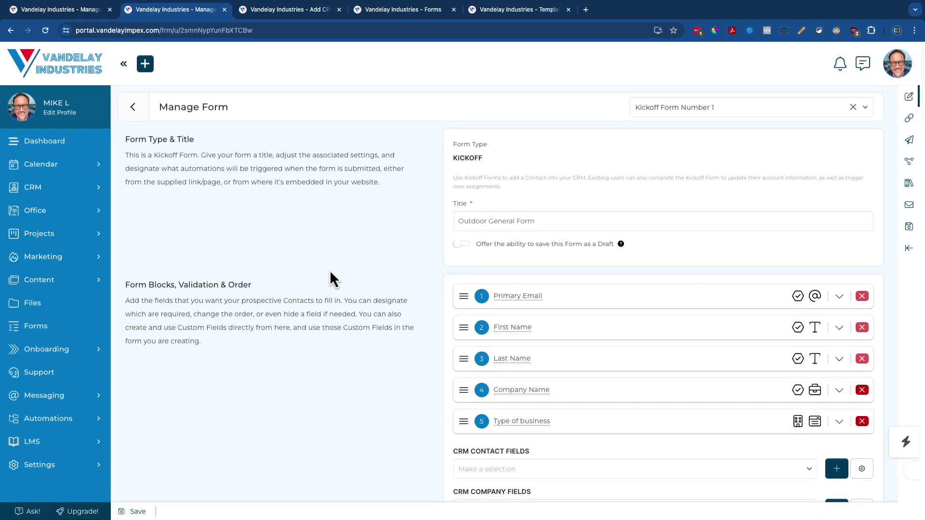
click(897, 63)
Open the Template Library filtered to Form Template
click(836, 330)
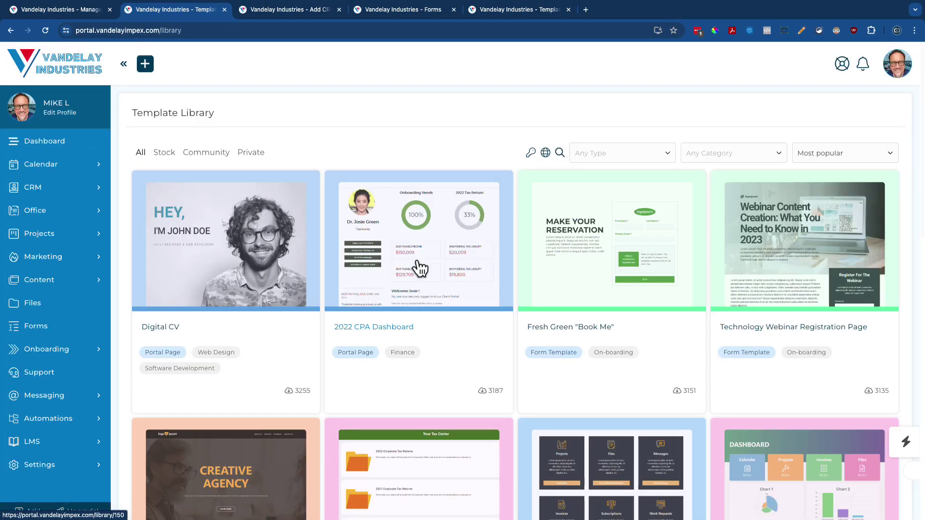
click(615, 153)
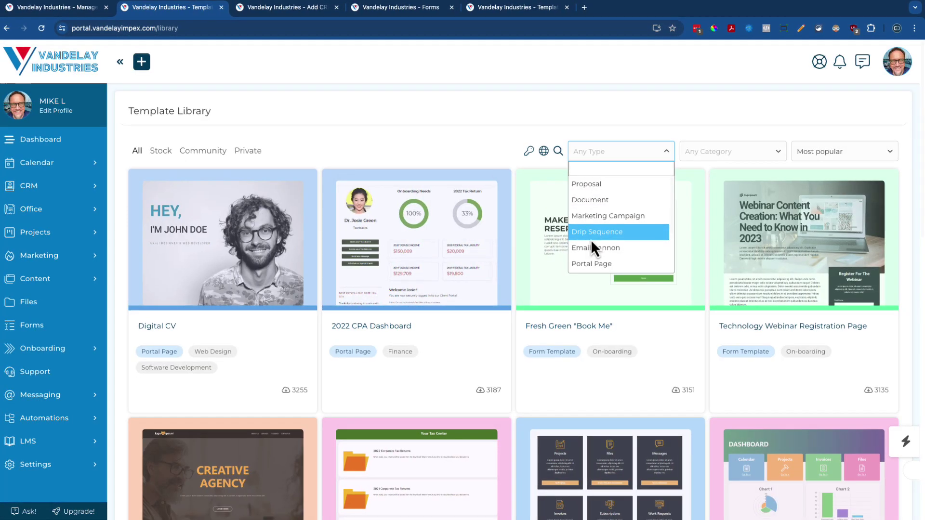
scroll(591, 241, down, 2)
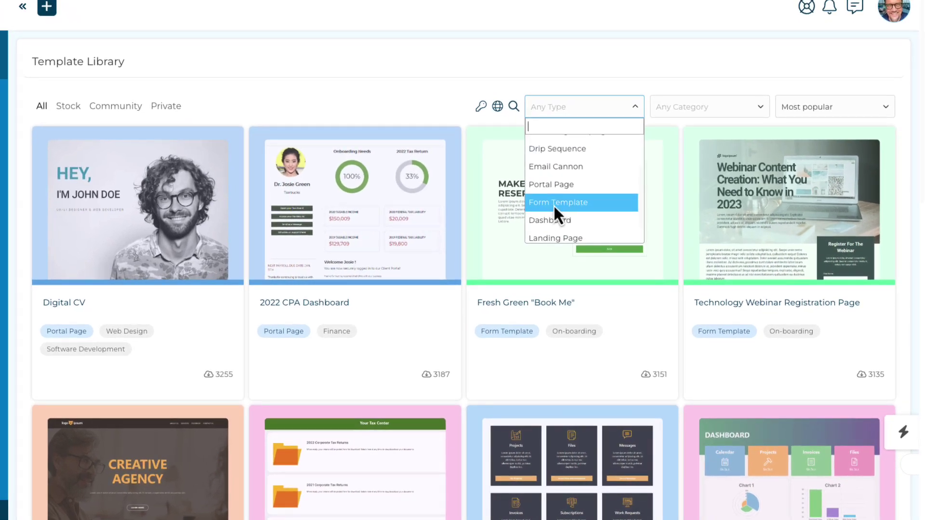
click(553, 202)
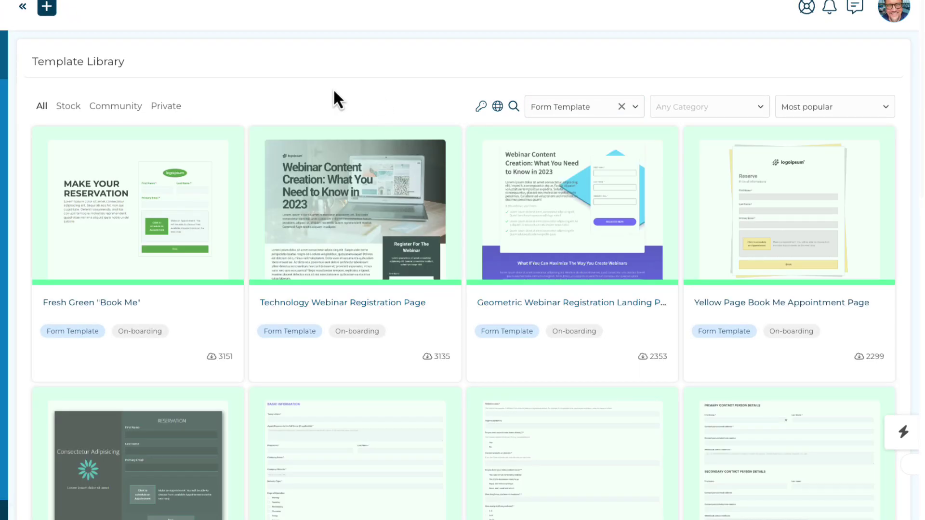
scroll(368, 306, down, 15)
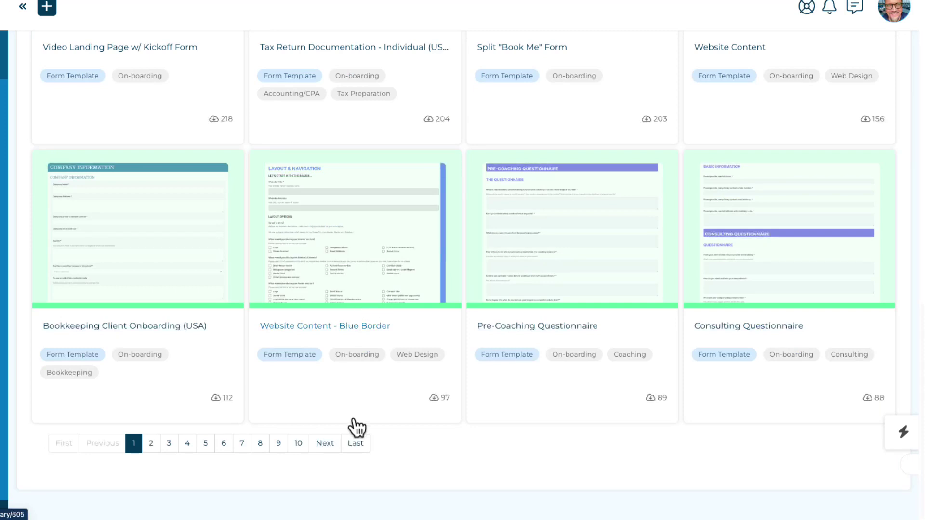
scroll(479, 428, up, 8)
scroll(479, 429, up, 6)
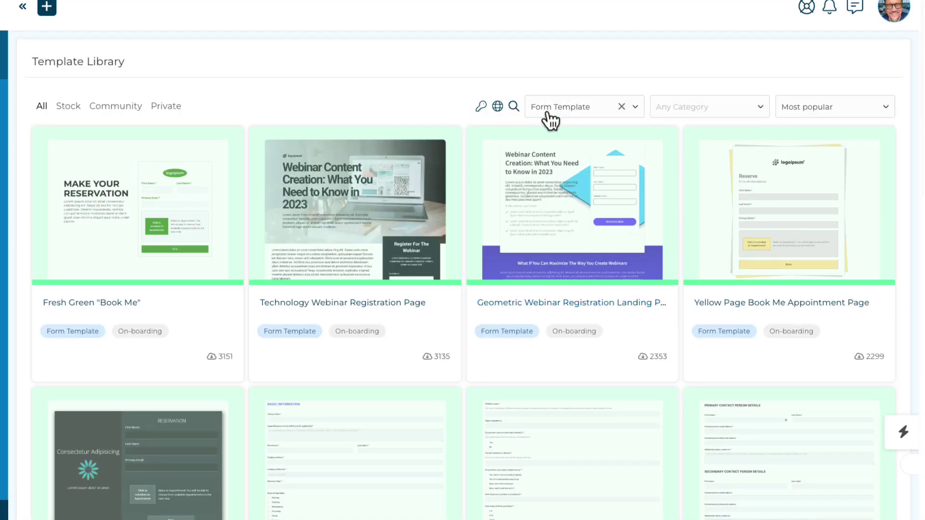
Search templates for 'tax' and preview Tax Return Documentation - Business (USA)
click(513, 107)
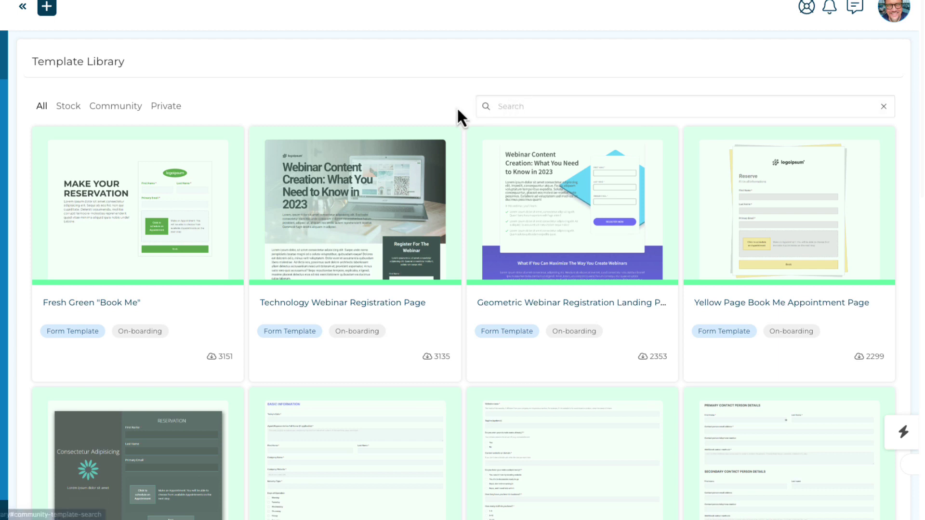
click(514, 104)
text(tax)
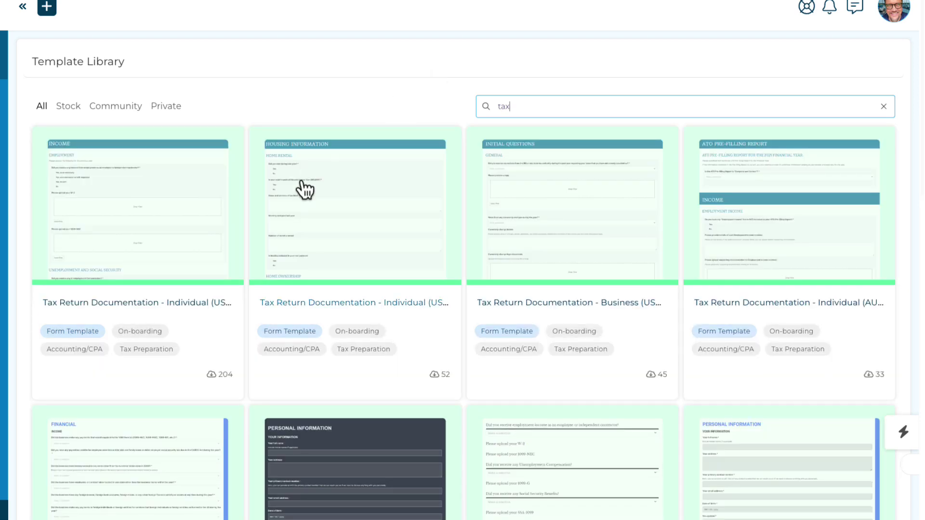
scroll(518, 302, down, 2)
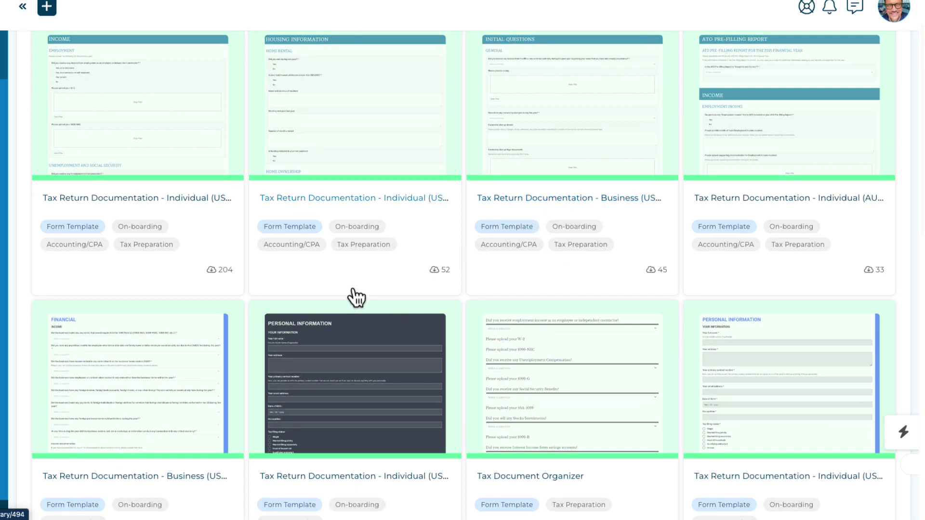
scroll(343, 293, down, 4)
scroll(380, 279, up, 6)
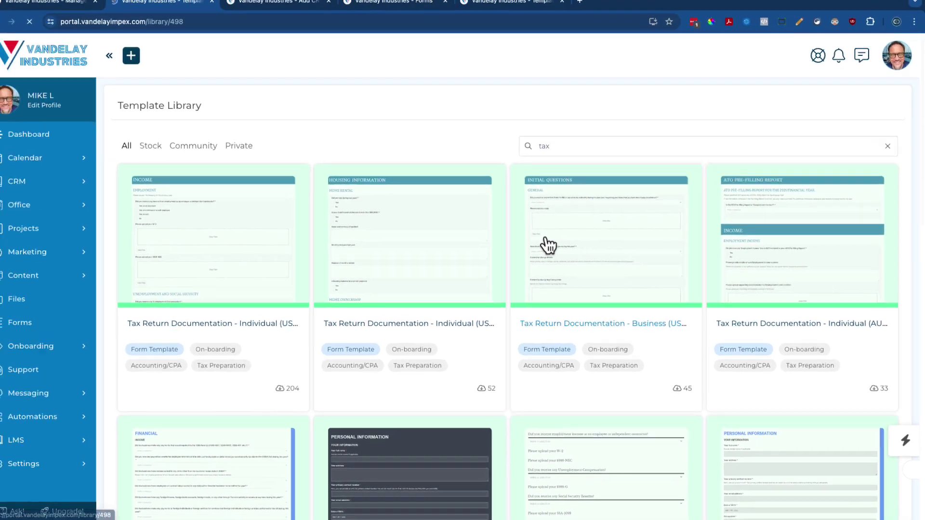
click(514, 219)
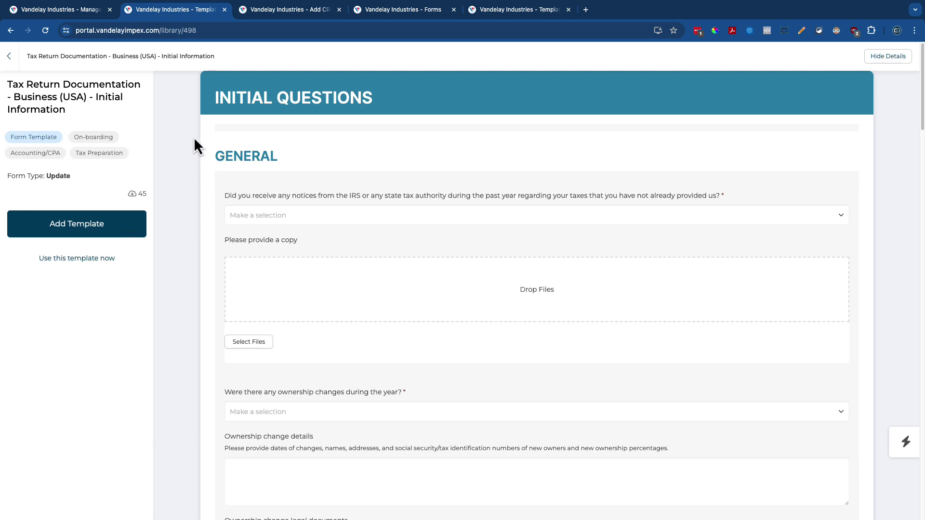
Back in the Template Library, search form templates for 'design' and refilter to Form Template
click(9, 56)
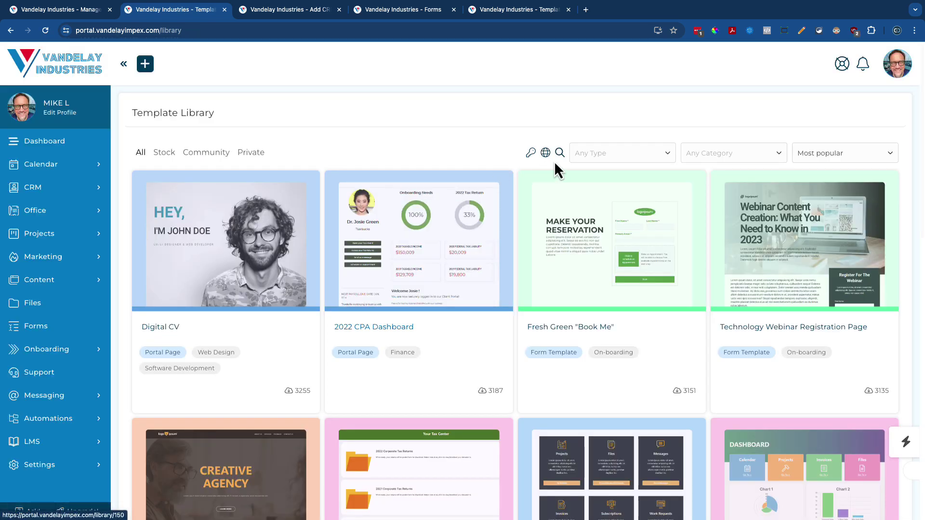
click(608, 161)
scroll(604, 228, down, 2)
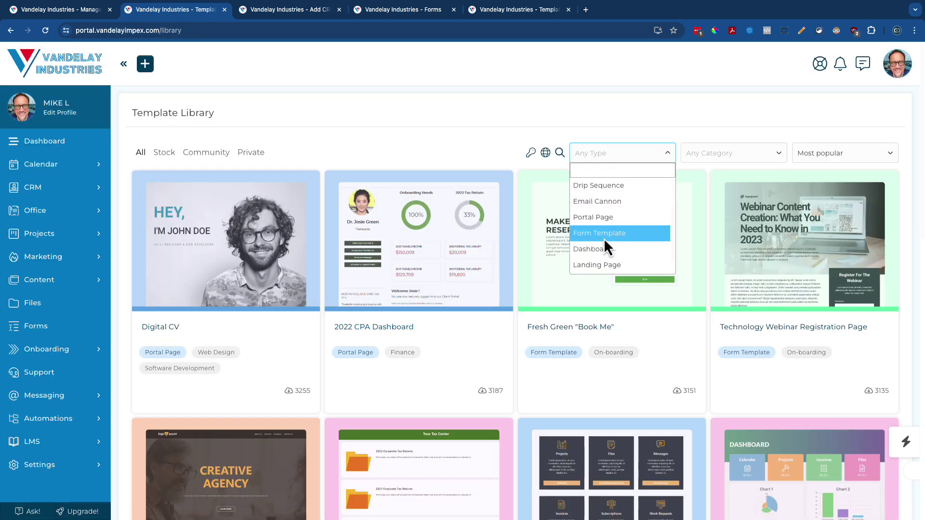
click(603, 238)
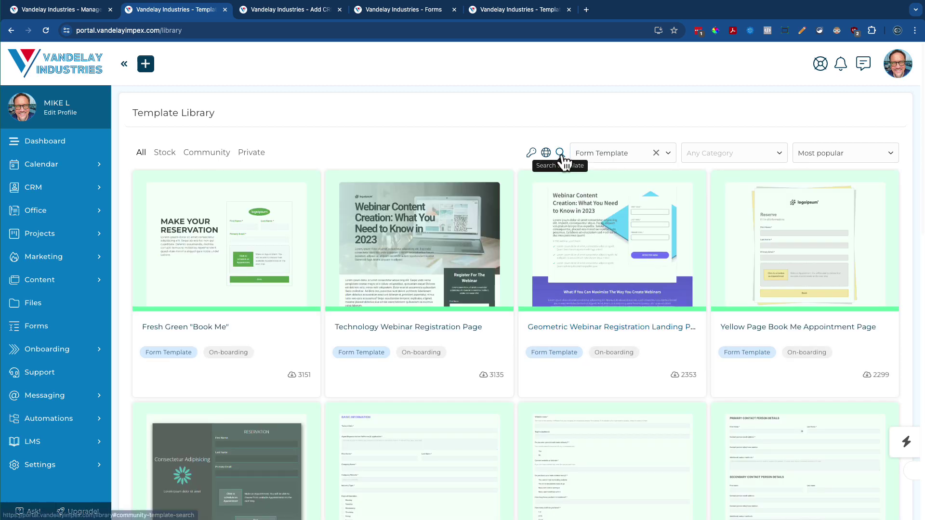
click(560, 152)
text(design)
scroll(479, 261, down, 3)
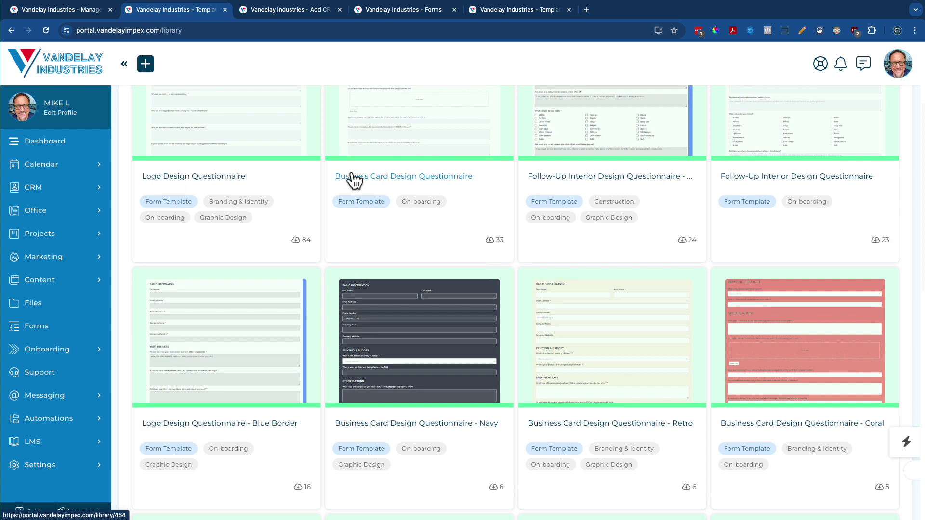
scroll(356, 138, up, 1)
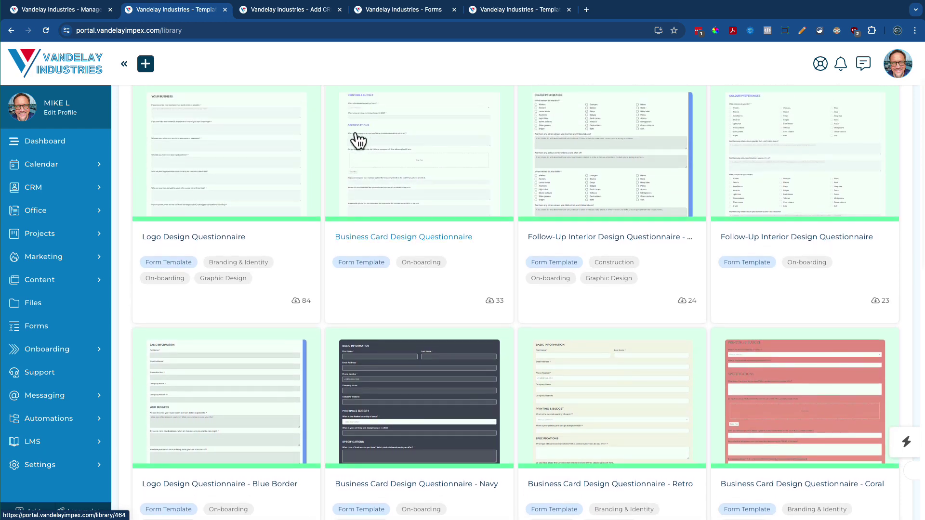
scroll(530, 164, up, 2)
click(657, 155)
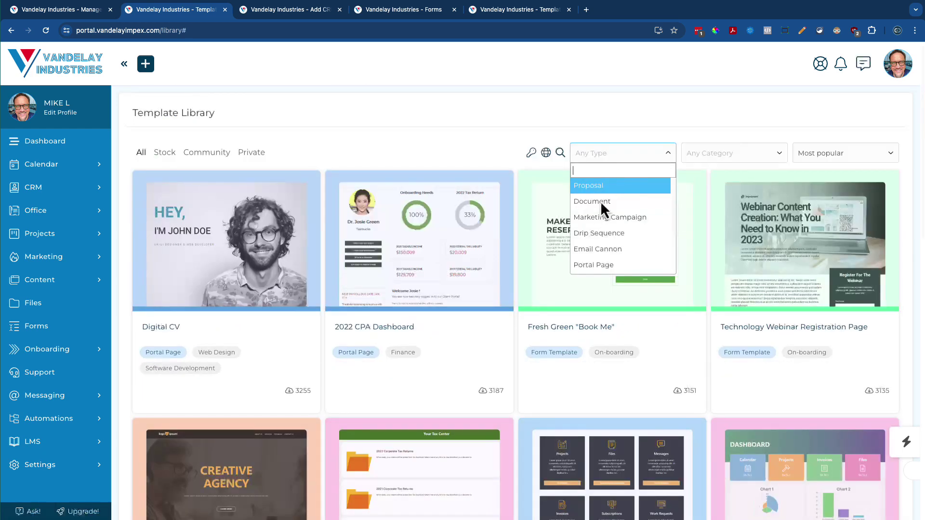
scroll(612, 241, down, 1)
click(612, 255)
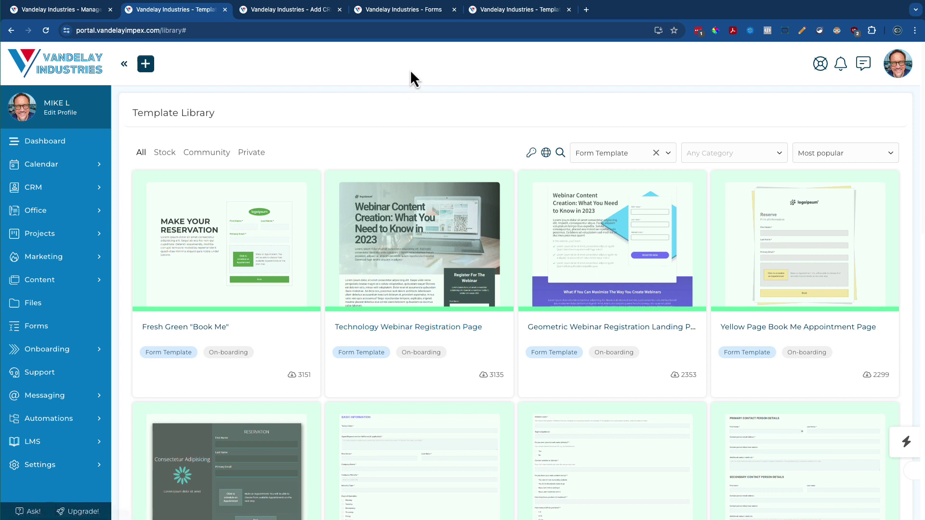
Reload the Forms list and open Kickoff Form Number 1 in Manage Form
click(398, 14)
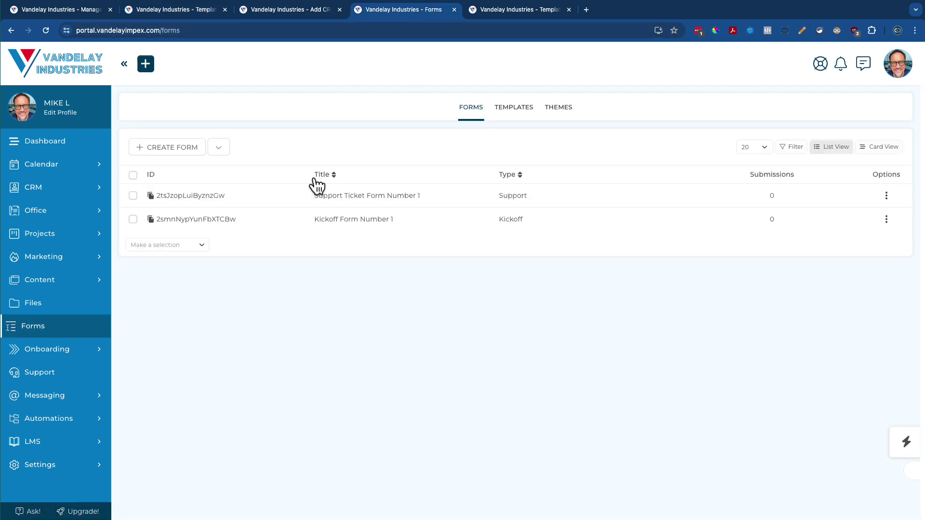
key(super+r)
click(331, 223)
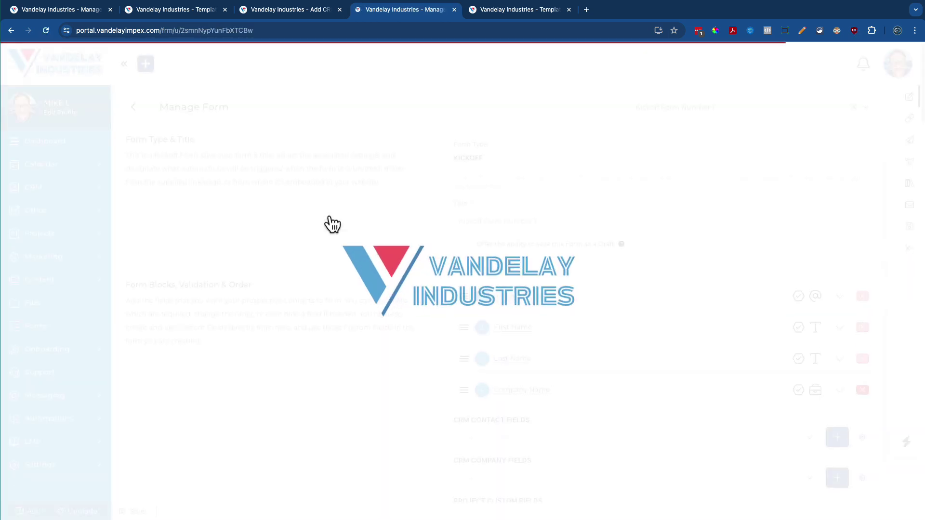
Add an HTML Content block at the top of the form, check its content editor, then collapse it
scroll(329, 215, down, 3)
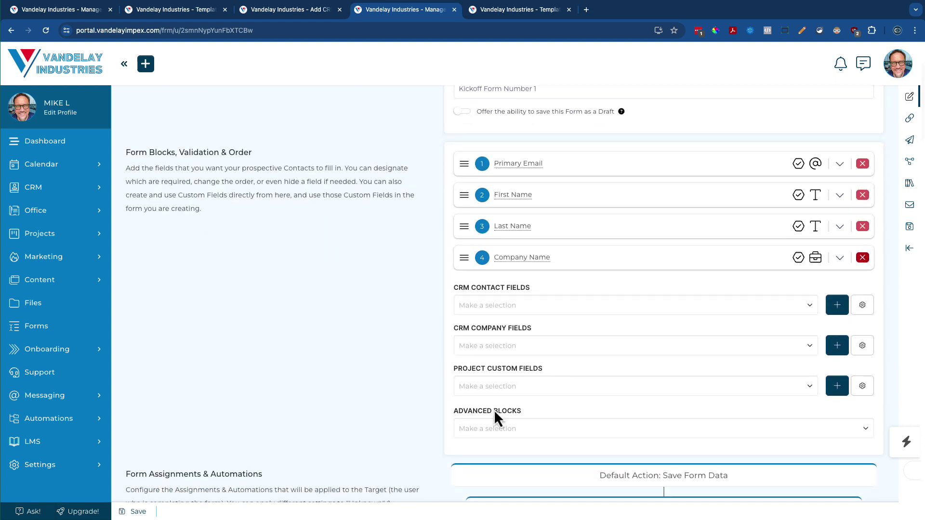
click(519, 437)
click(497, 458)
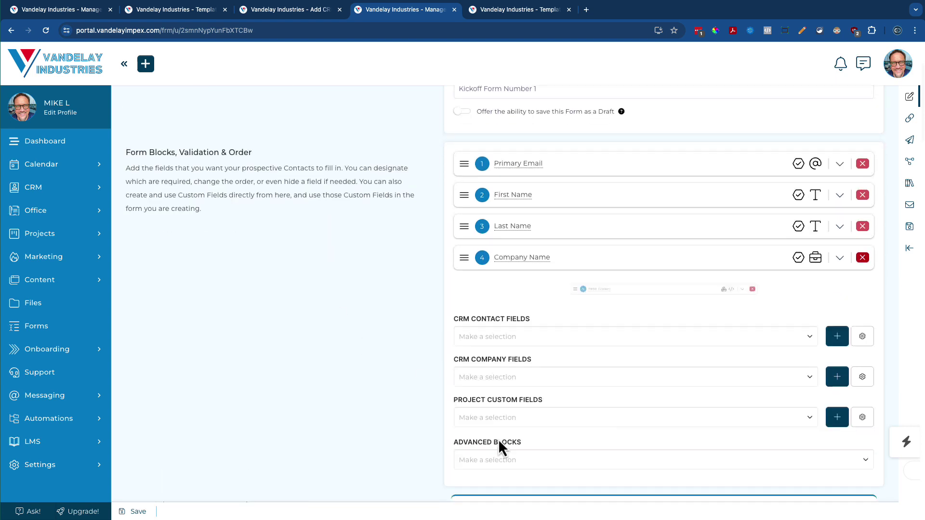
drag(472, 294, 469, 162)
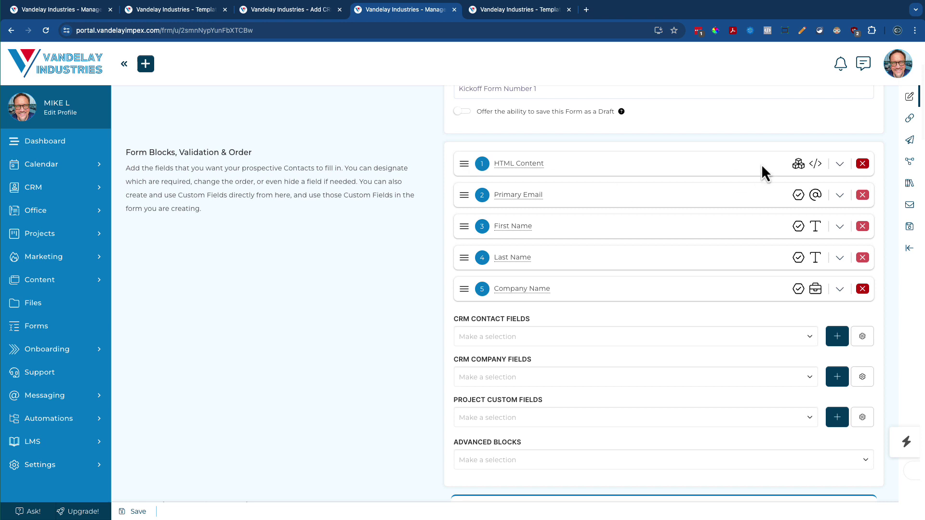
click(840, 164)
click(664, 196)
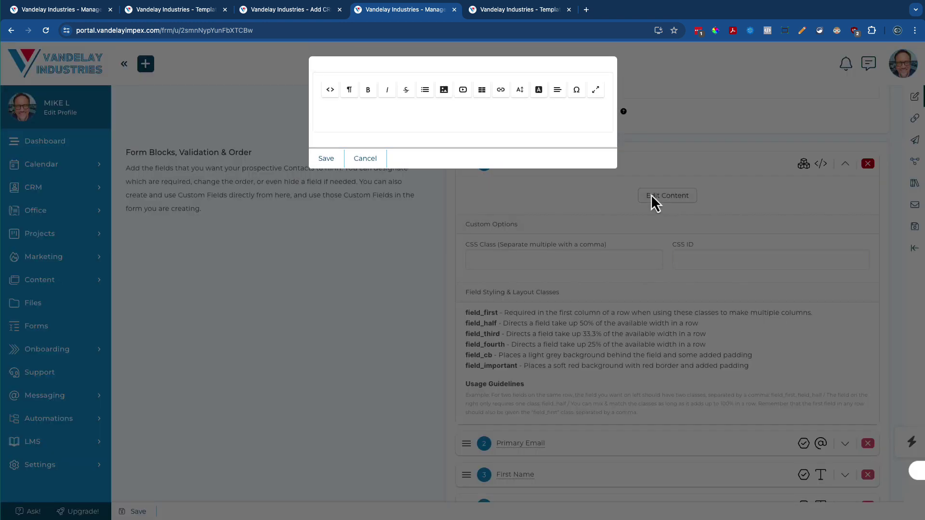
click(366, 158)
click(840, 164)
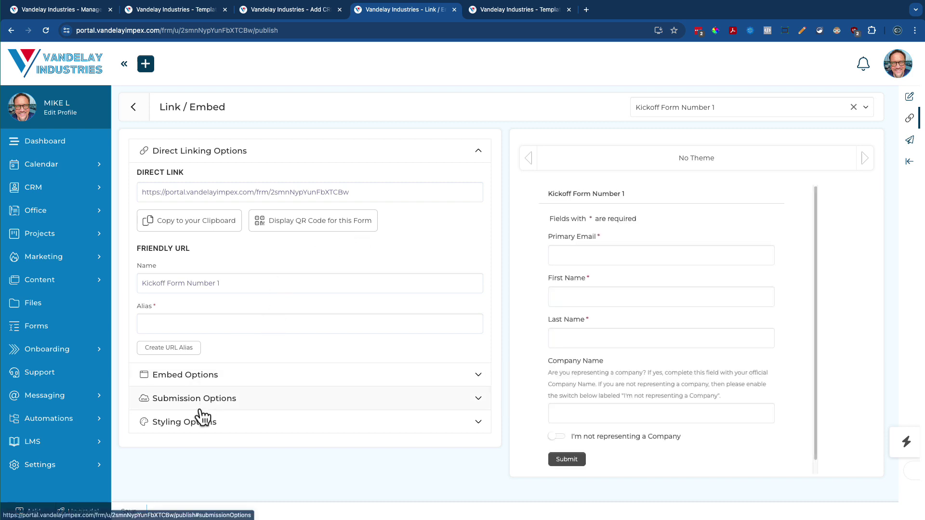
Turn on Add custom CSS under Styling Options and expand Direct Linking Options
click(202, 419)
scroll(244, 375, down, 2)
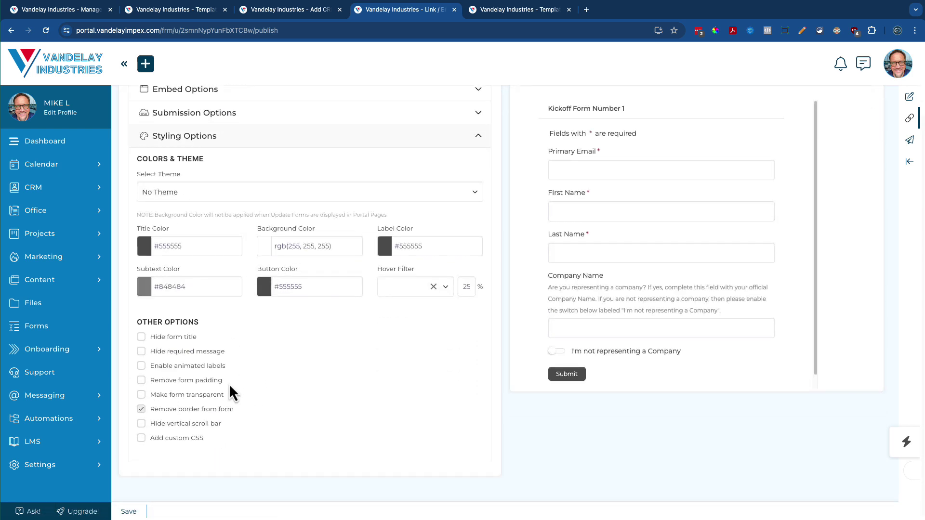
click(199, 437)
scroll(265, 418, down, 1)
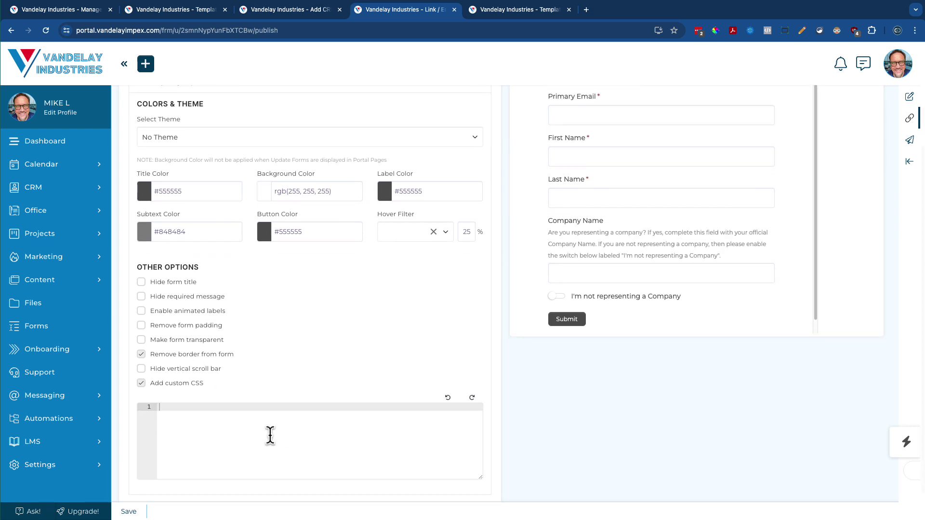
scroll(270, 436, up, 3)
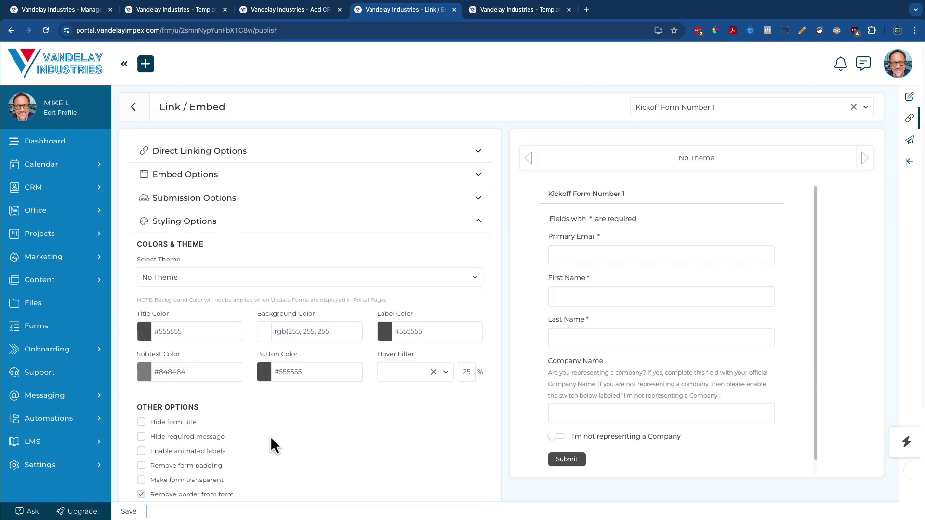
click(232, 157)
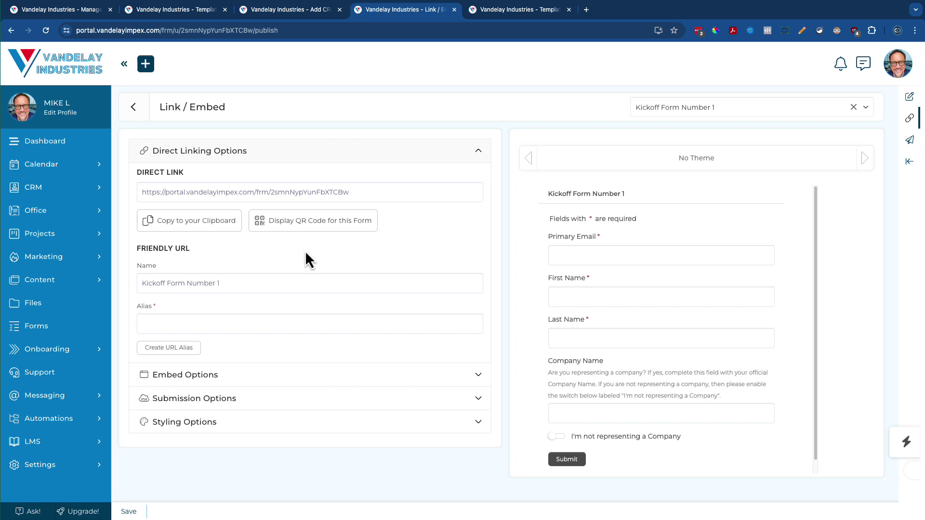
Create the friendly URL alias 'onboarding' and display its QR code
click(188, 323)
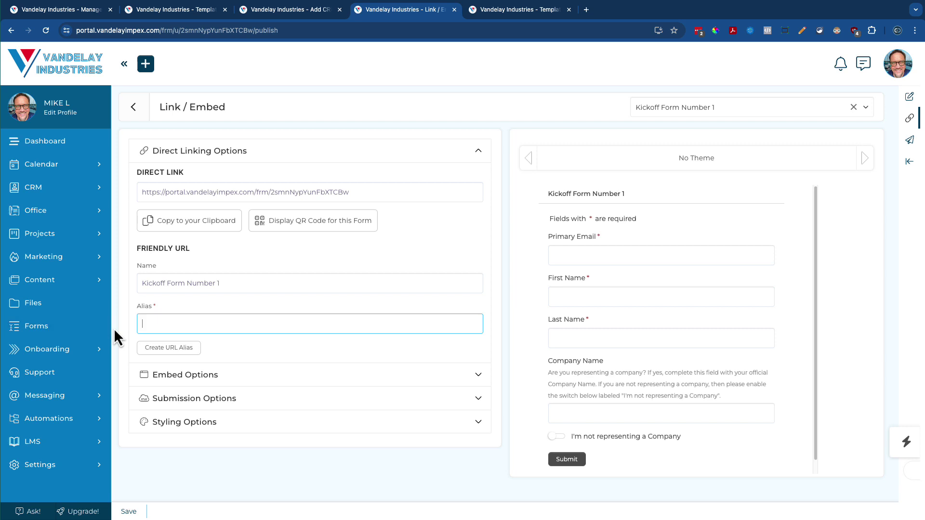
text(onboarding)
click(159, 353)
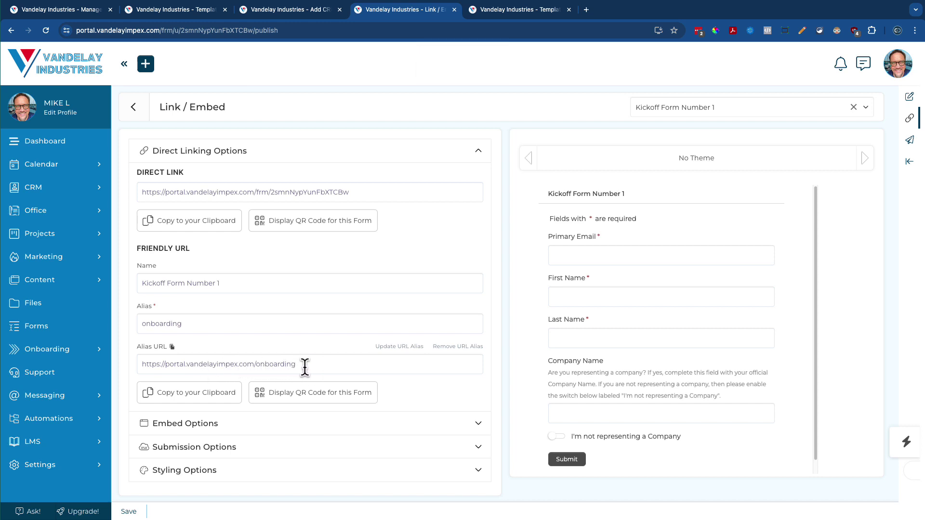
click(345, 396)
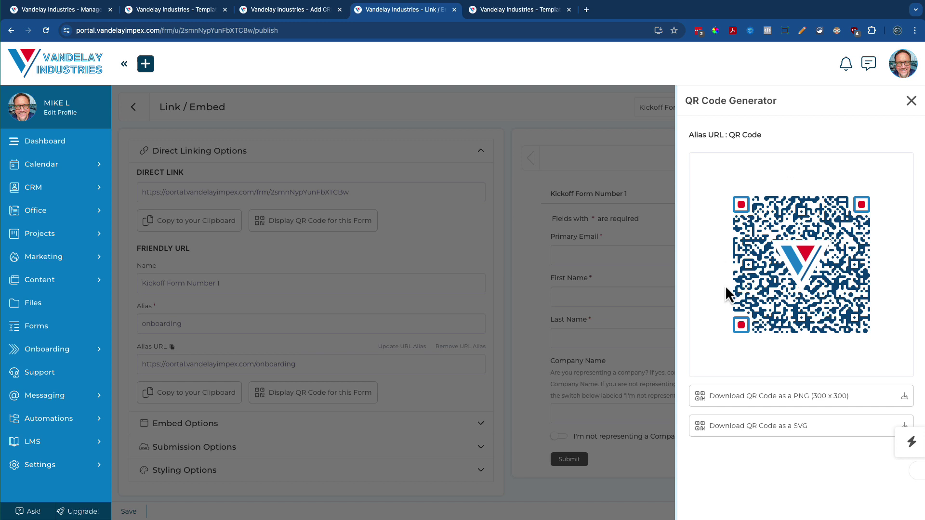
Close the QR Code Generator panel
click(911, 101)
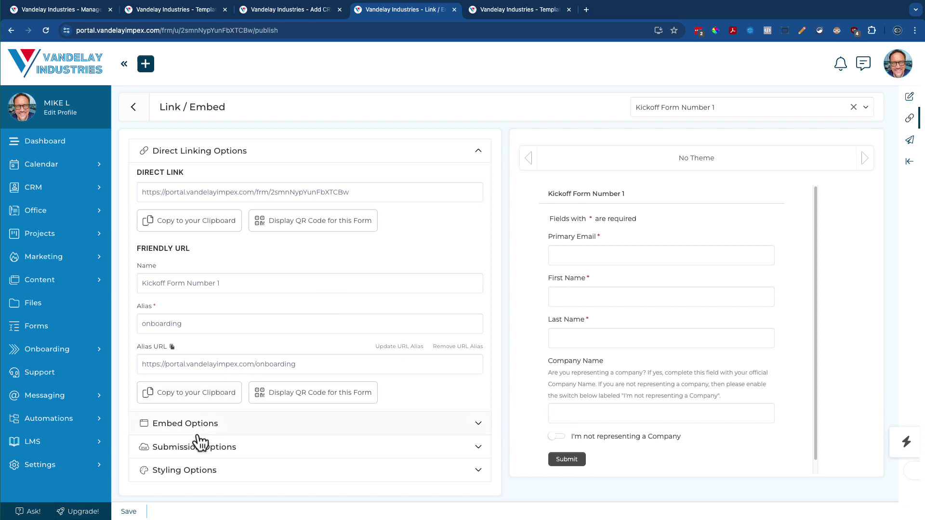
In Styling Options, try the Ares and Athena themes, then settle on Atlas
click(195, 470)
click(204, 283)
click(174, 328)
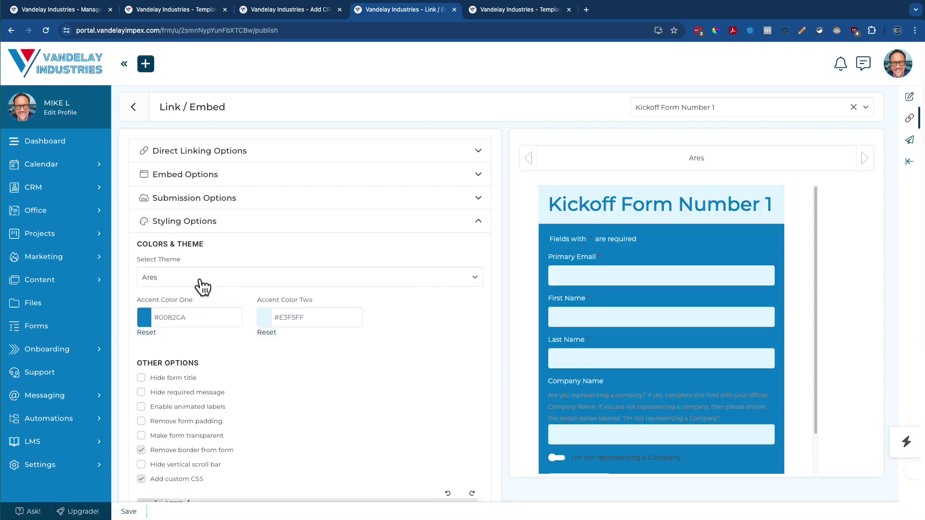
click(202, 284)
click(178, 349)
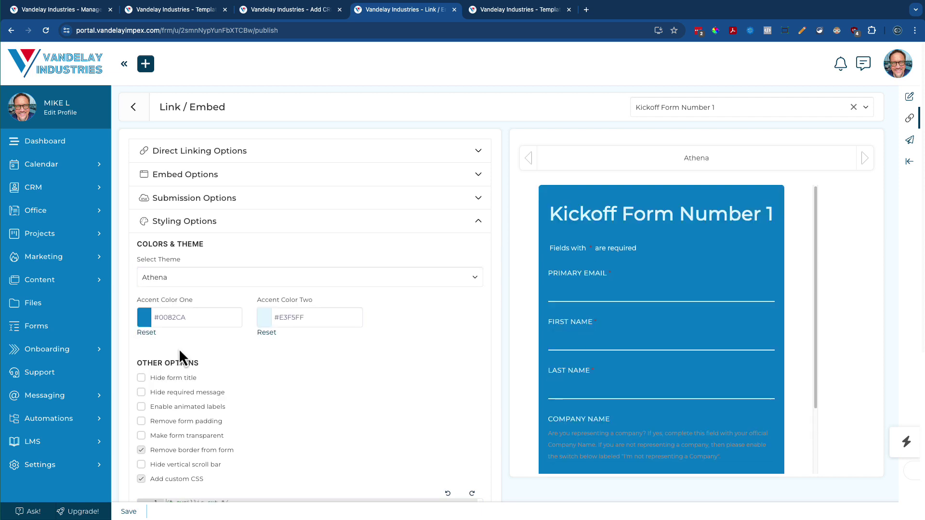
click(183, 285)
click(150, 358)
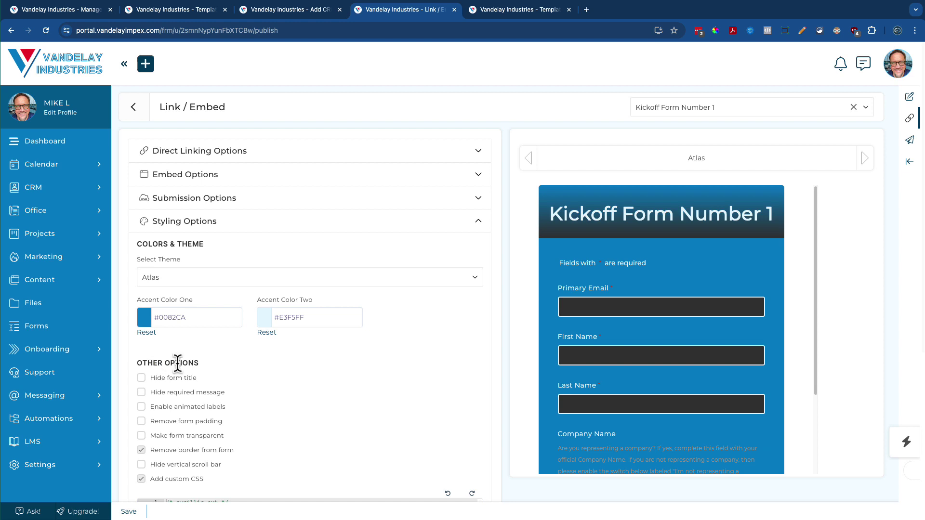
Inspect the Accent Color One picker without changes and review the restyled preview
click(210, 312)
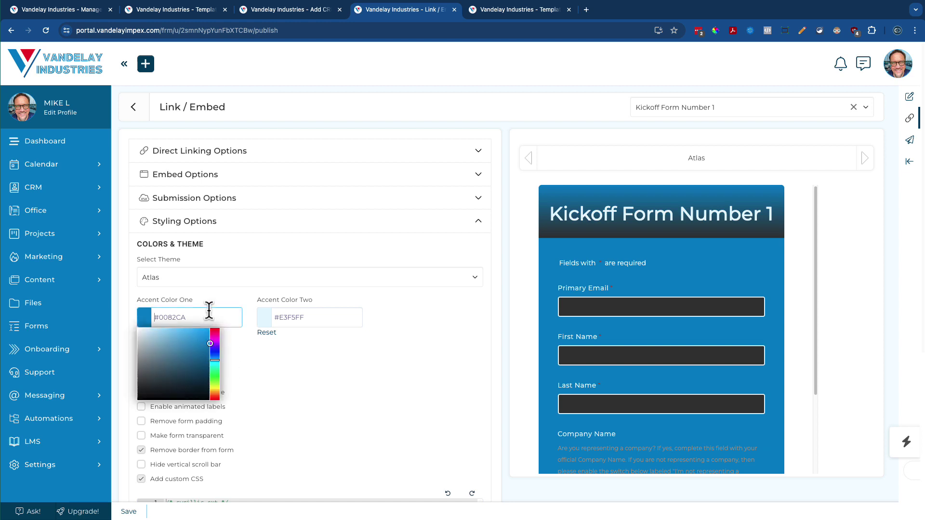
click(279, 393)
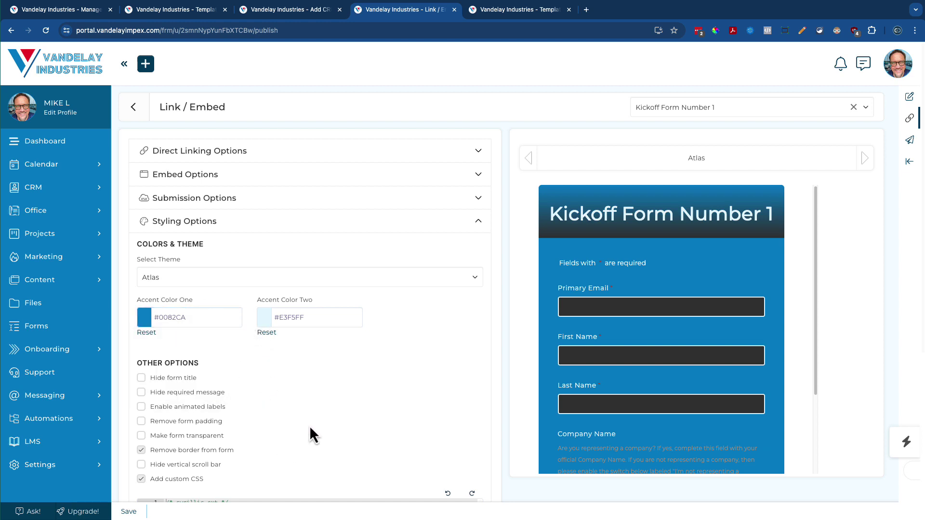
scroll(325, 420, down, 3)
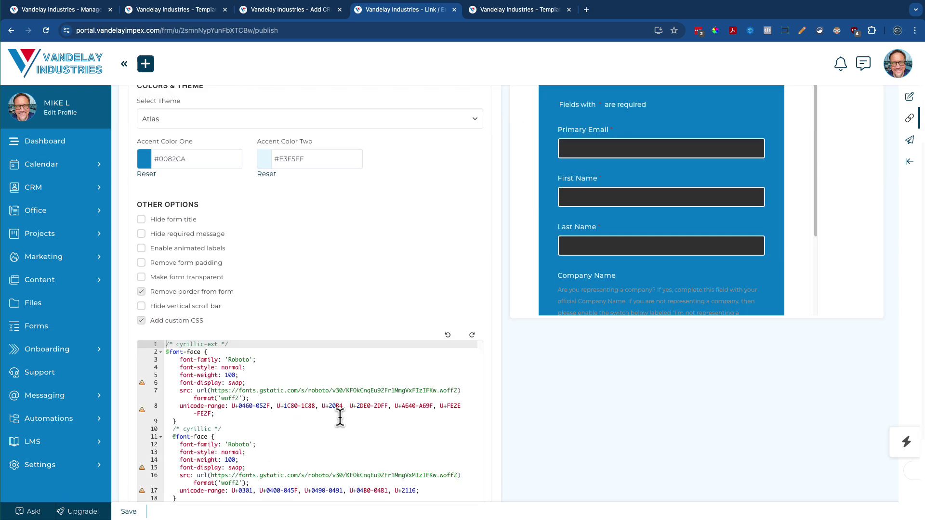
scroll(322, 397, up, 3)
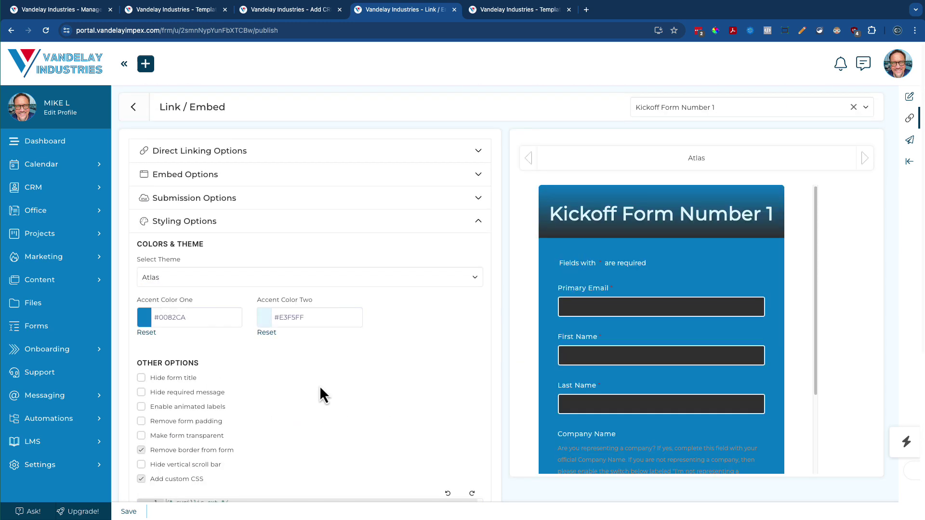
Return to the Manage Form page for Kickoff Form Number 1 via Edit / Build
click(909, 97)
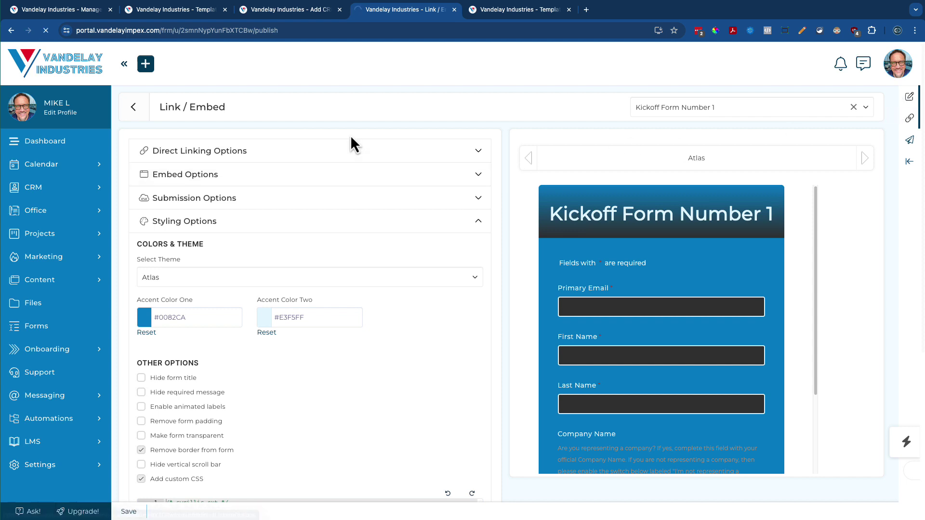